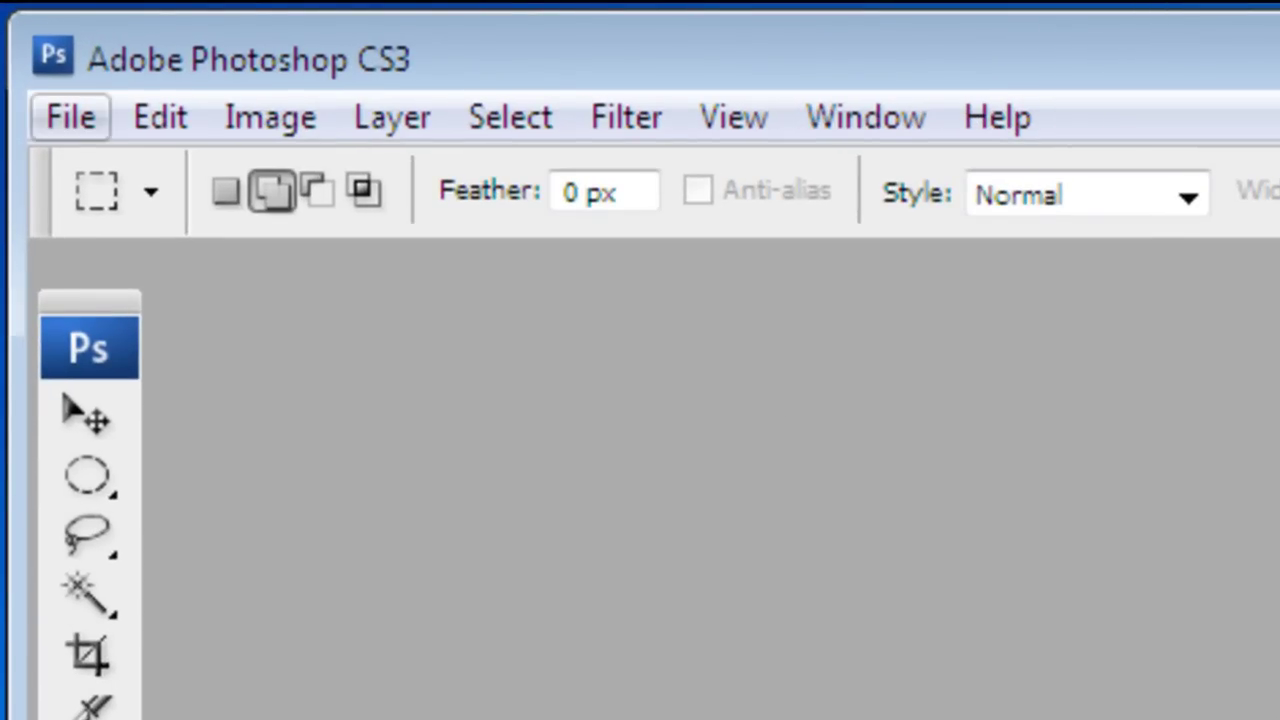
# - Create a new 300 × 300 pixel document, with both width and height set in pixels
pyautogui.click(71, 117)
pyautogui.click(129, 177)
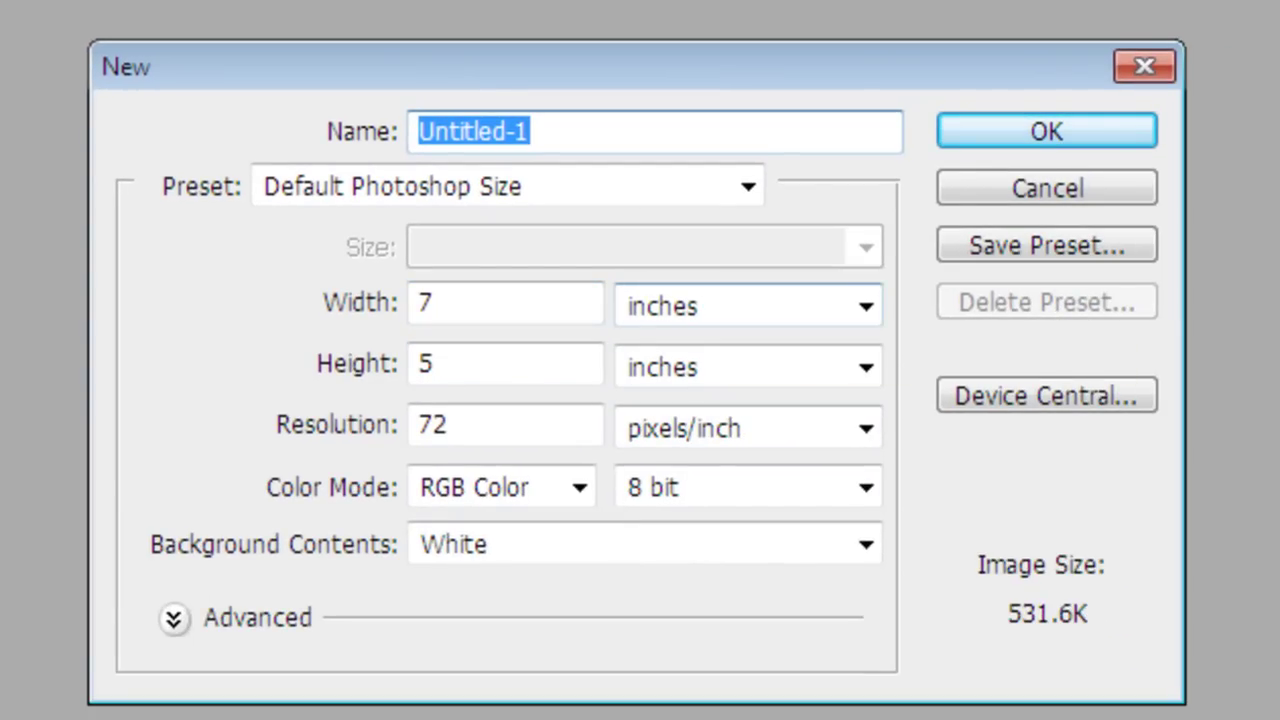
pyautogui.click(748, 306)
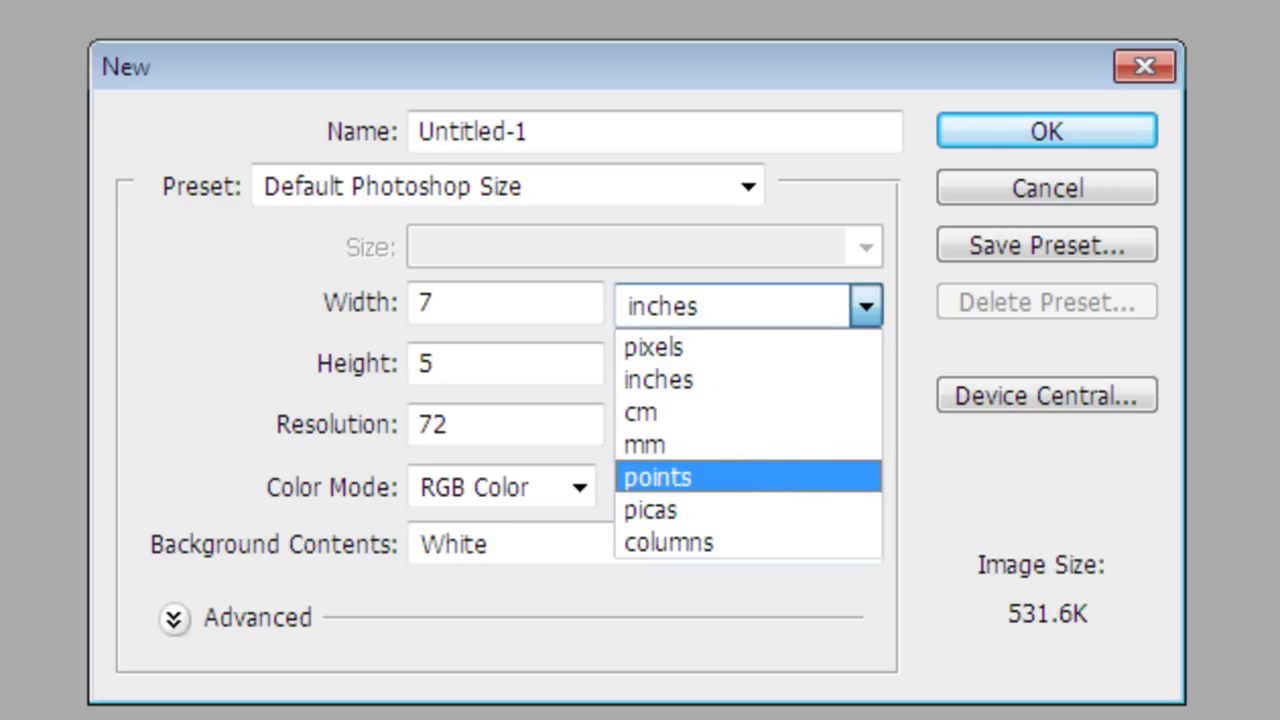
pyautogui.click(654, 347)
pyautogui.click(748, 367)
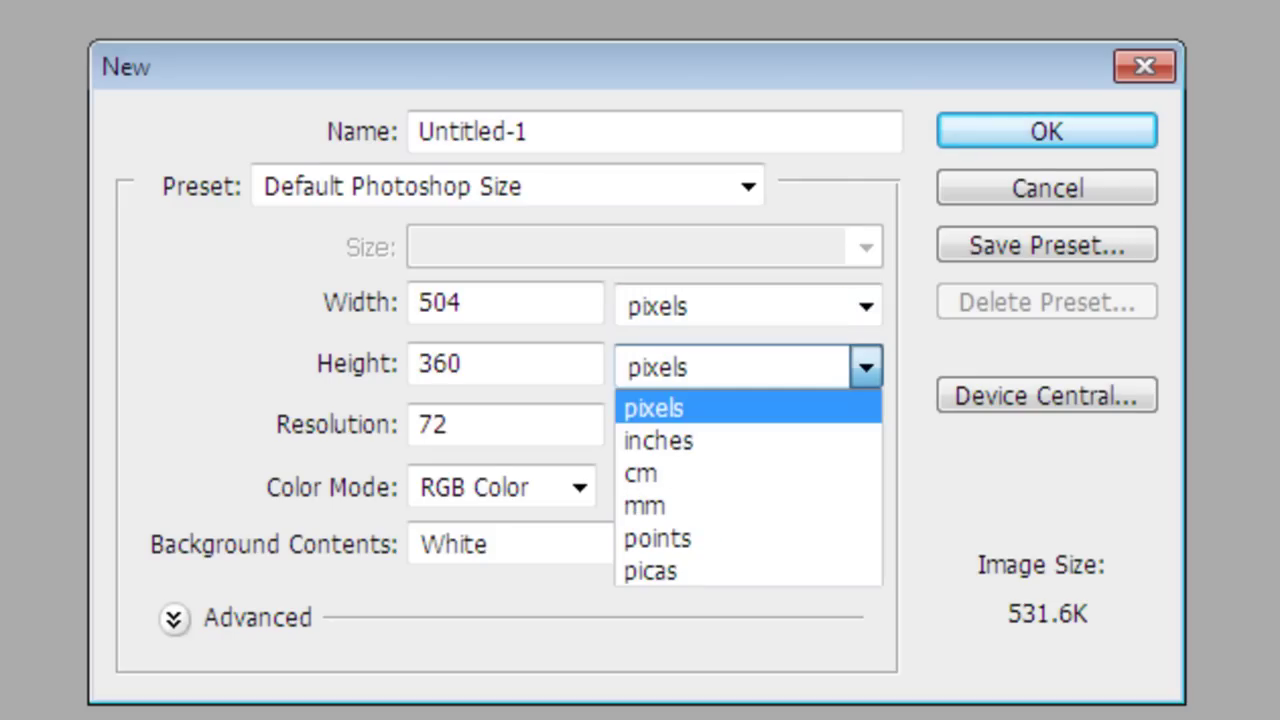
pyautogui.click(654, 408)
pyautogui.doubleClick(440, 302)
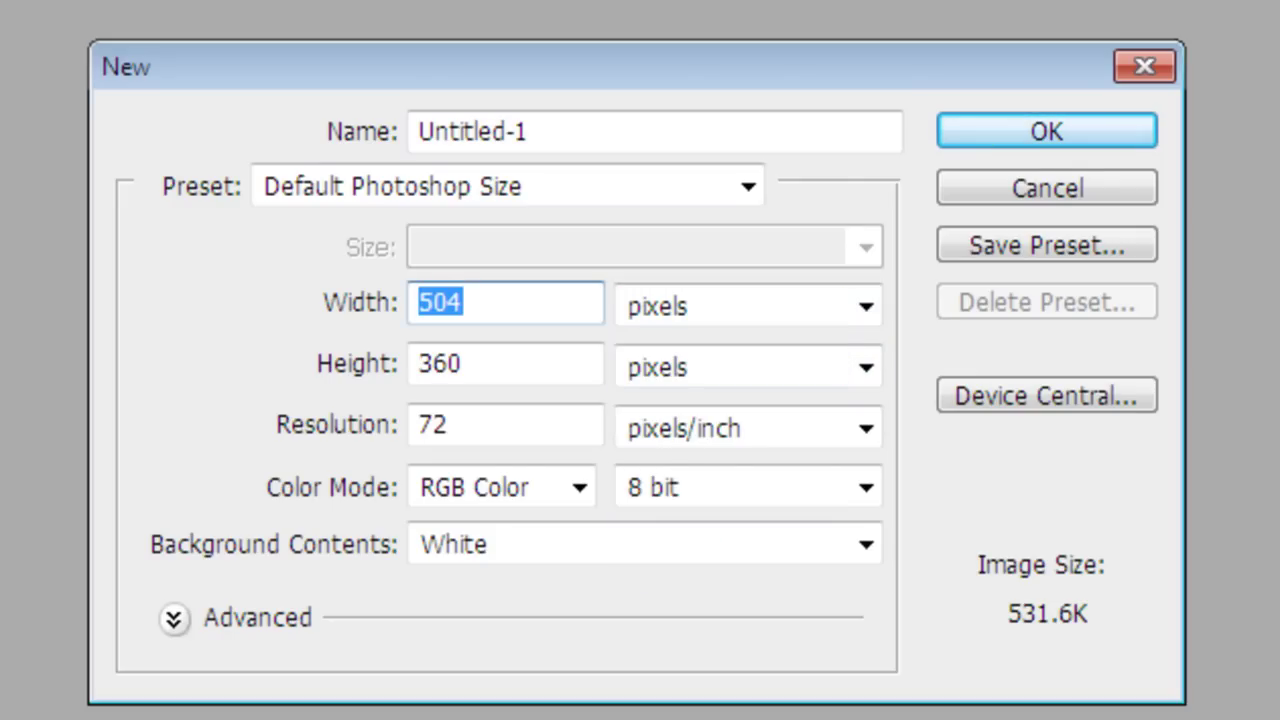
pyautogui.write('3')
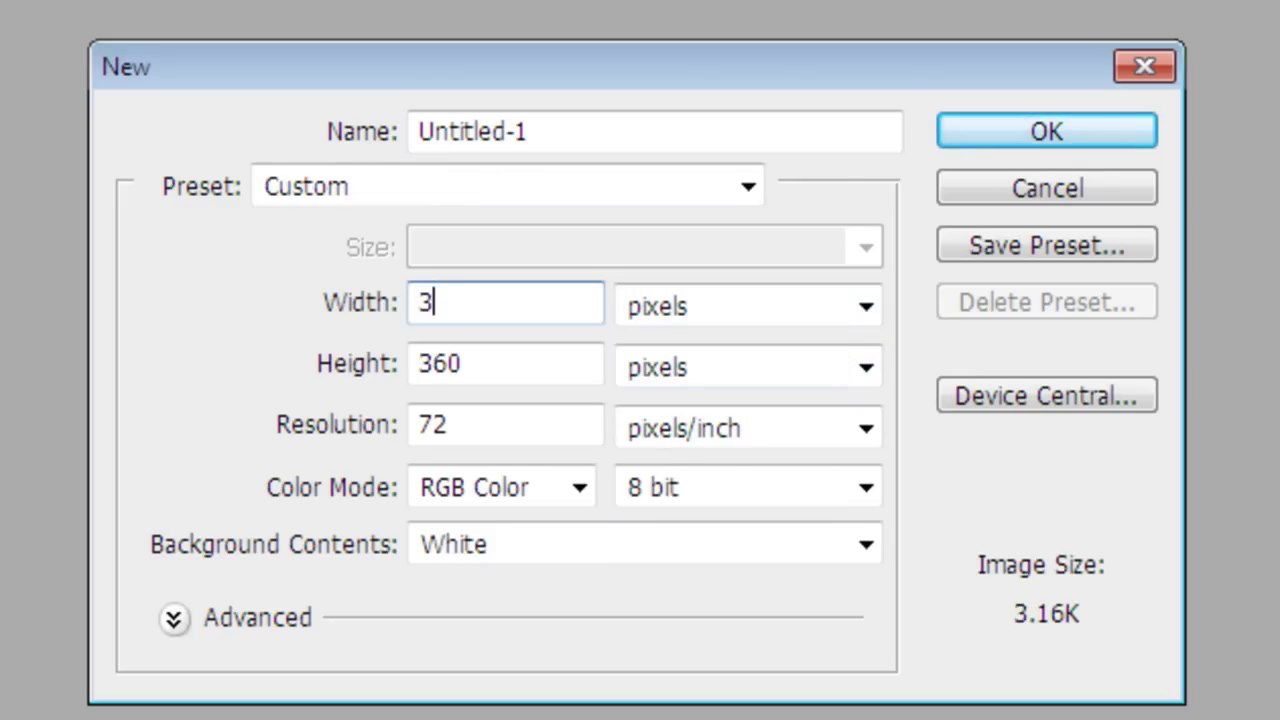
pyautogui.write('00')
pyautogui.press('Tab')
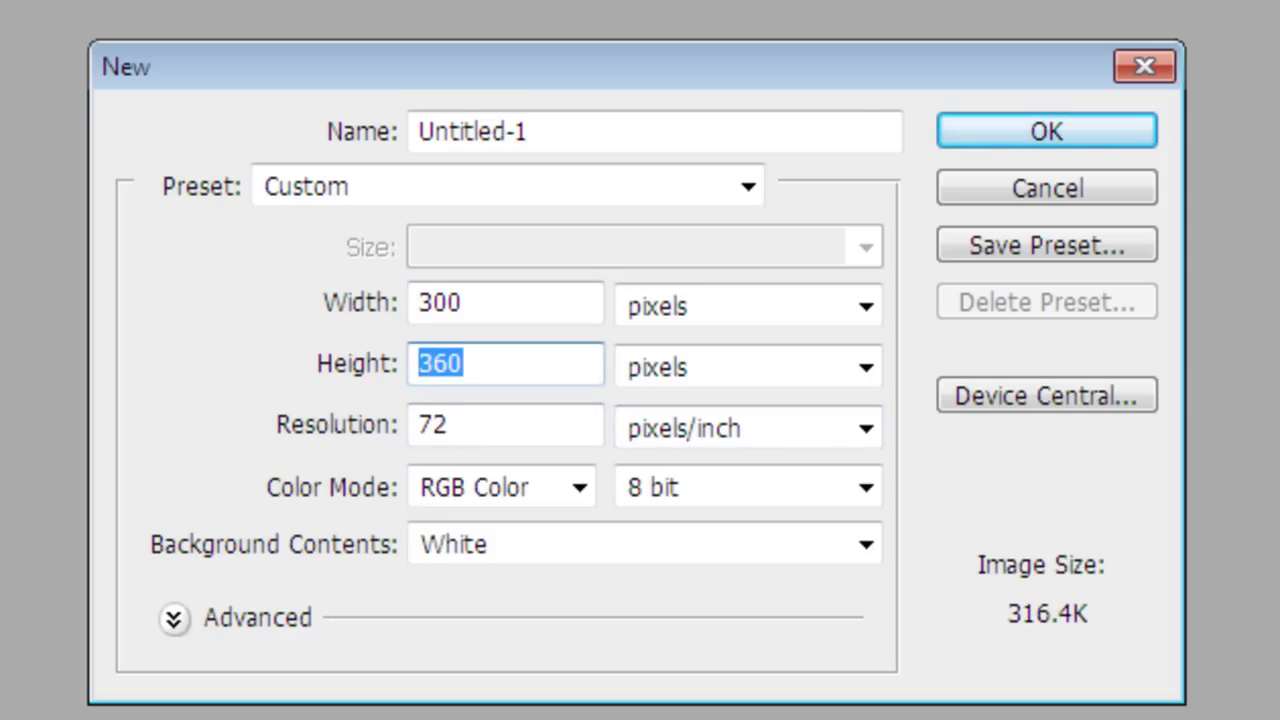
pyautogui.write('300')
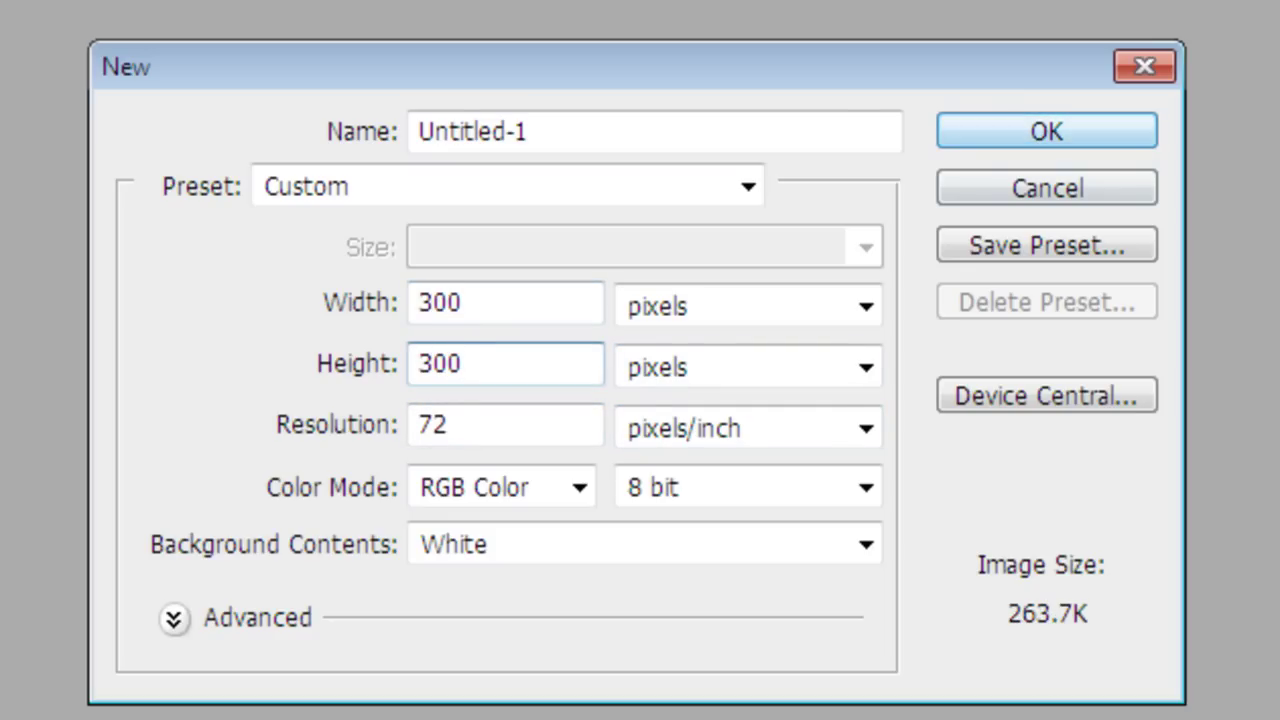
pyautogui.click(1047, 131)
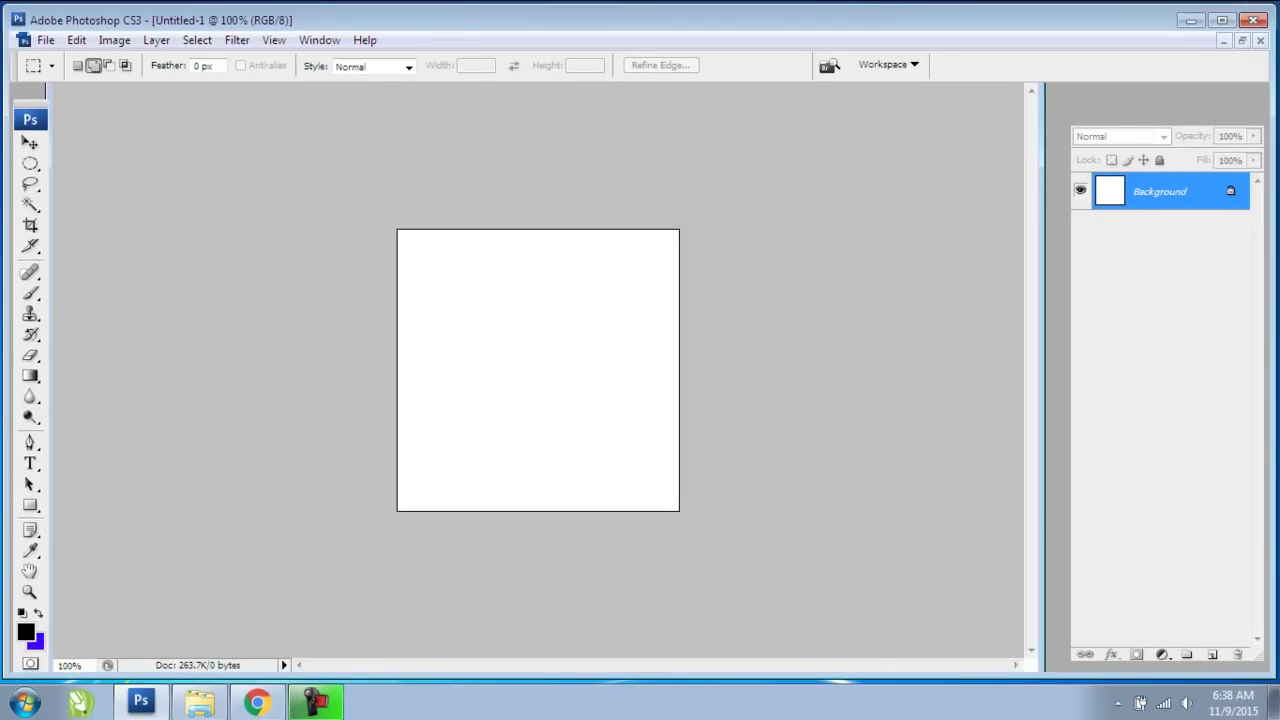
# - Type 'KODOK' and 'IJO' on two lines near the canvas's top-left, then select all the text
pyautogui.click(30, 463)
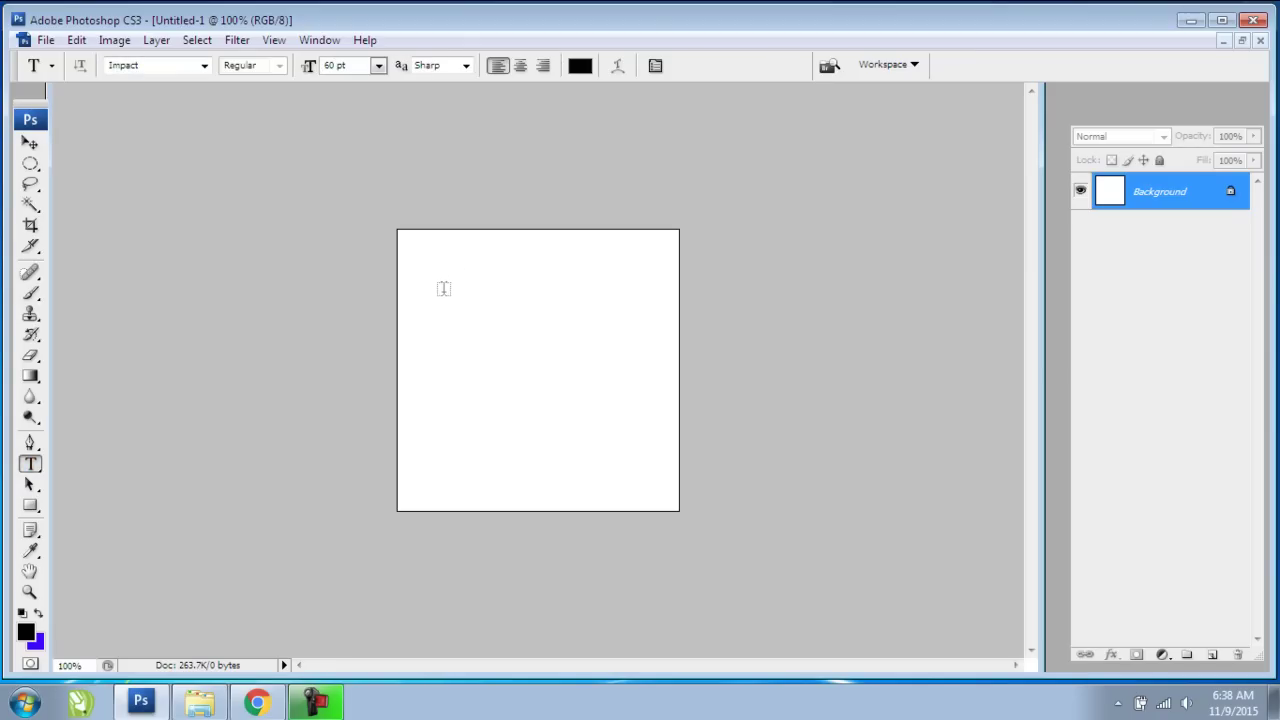
pyautogui.click(437, 289)
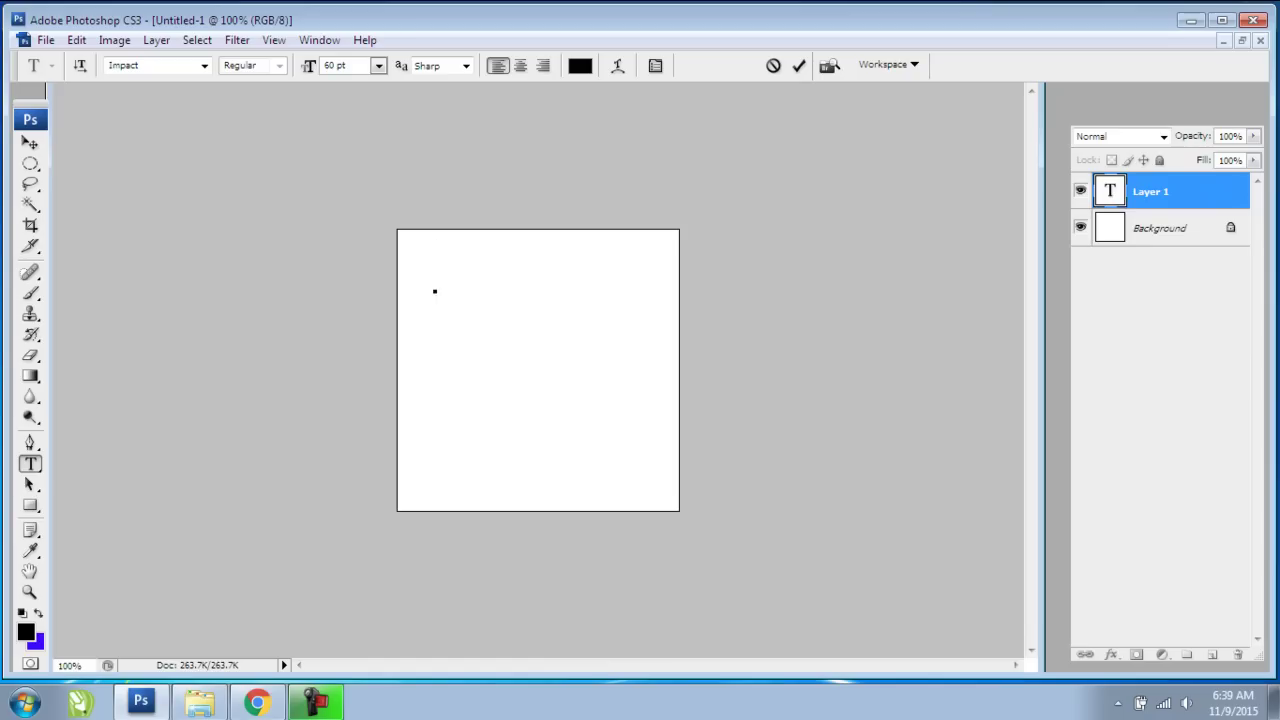
pyautogui.write('K')
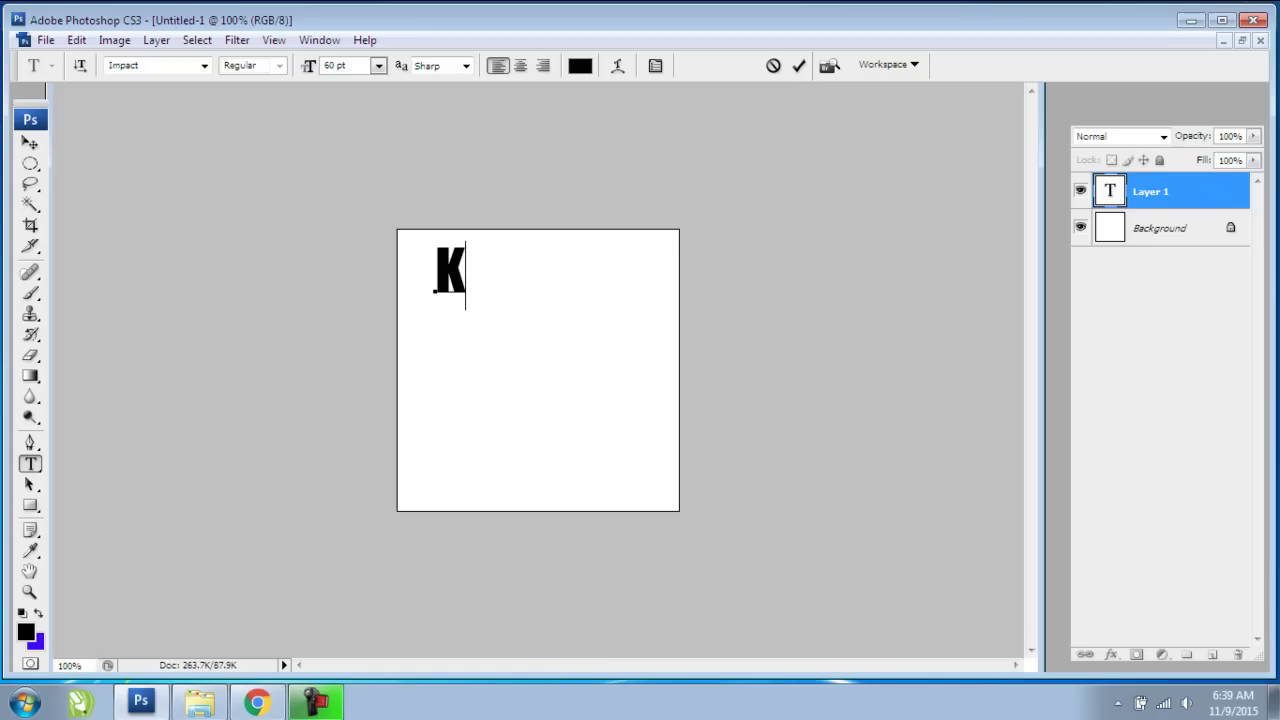
pyautogui.write('O')
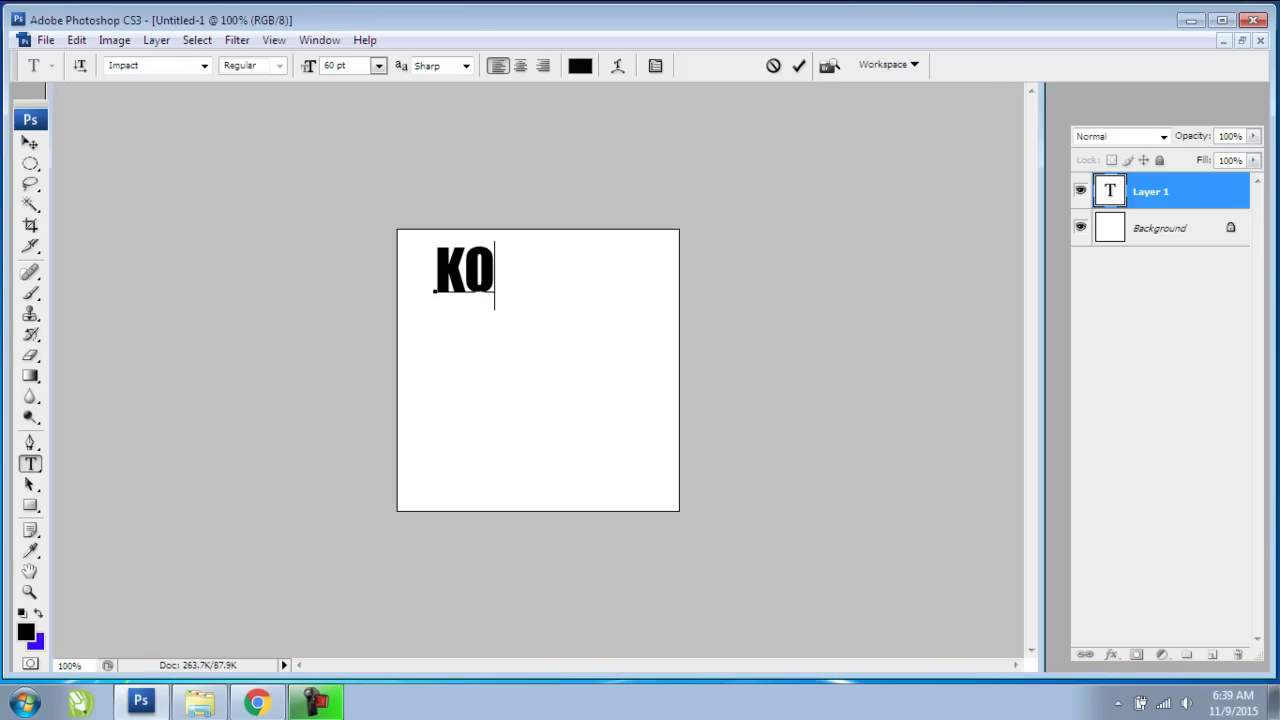
pyautogui.write('DOK')
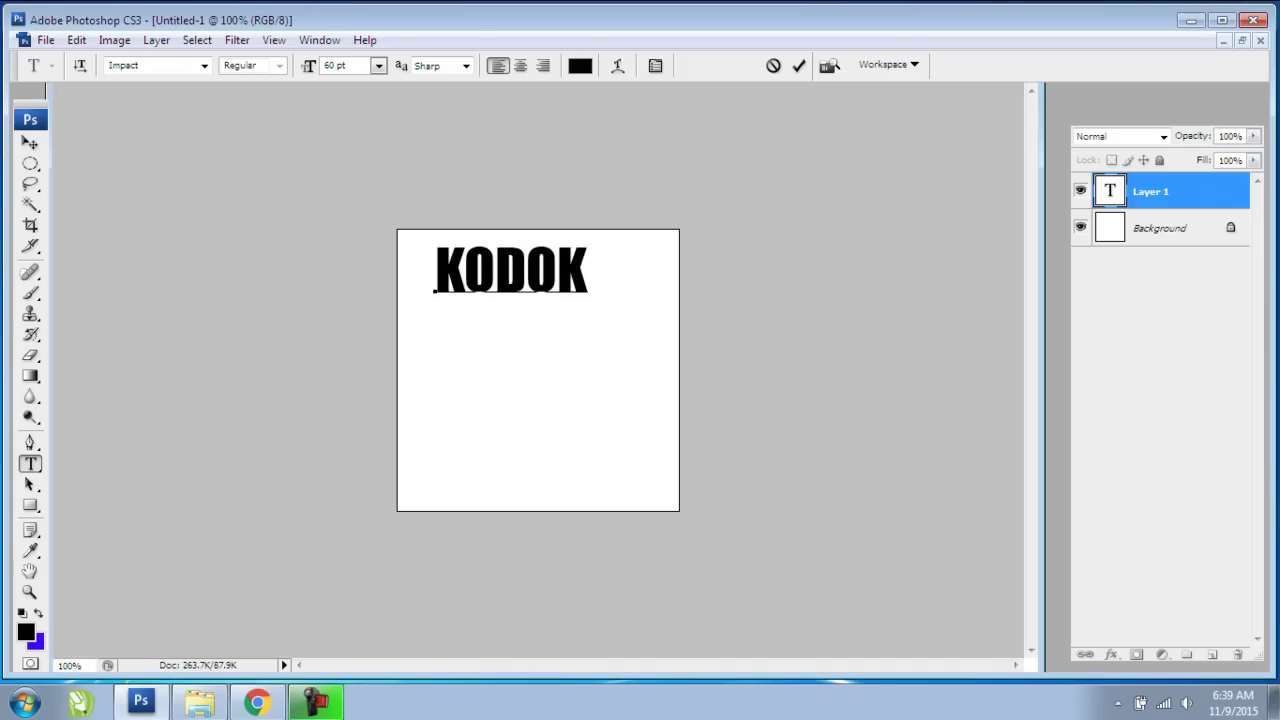
pyautogui.press('Return')
pyautogui.write('IJO')
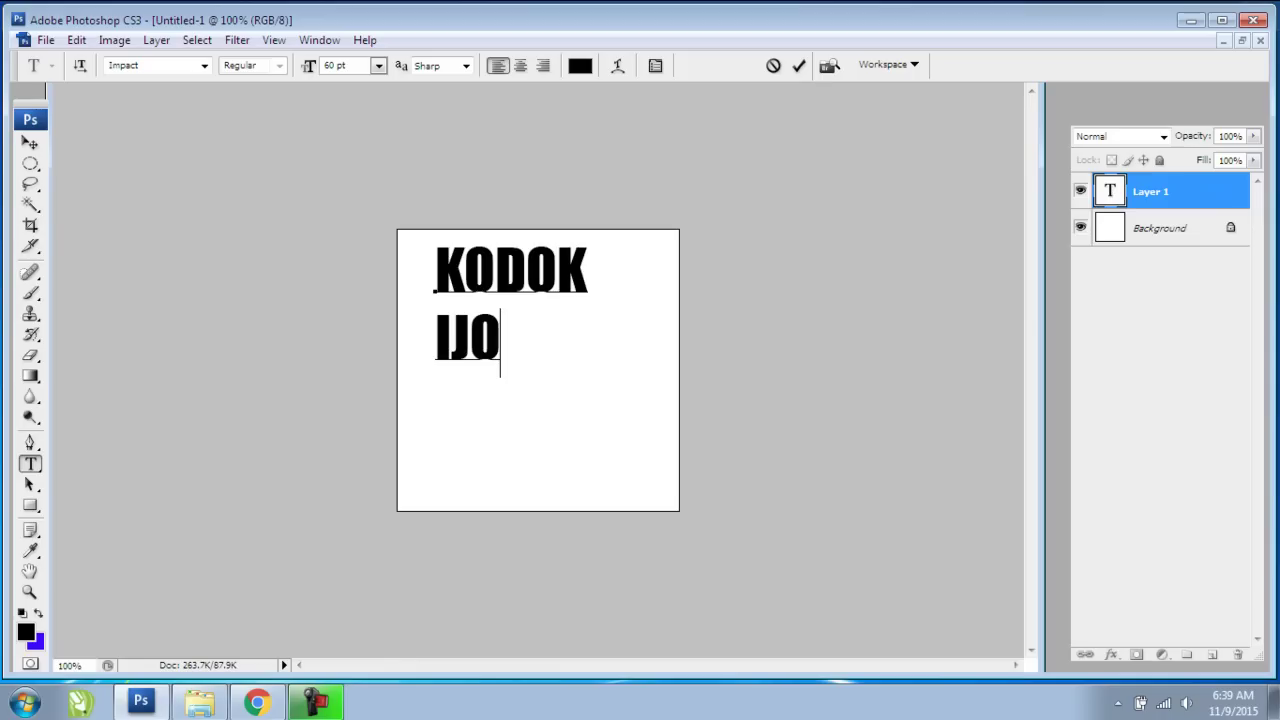
pyautogui.hotkey('ctrl', 'a')
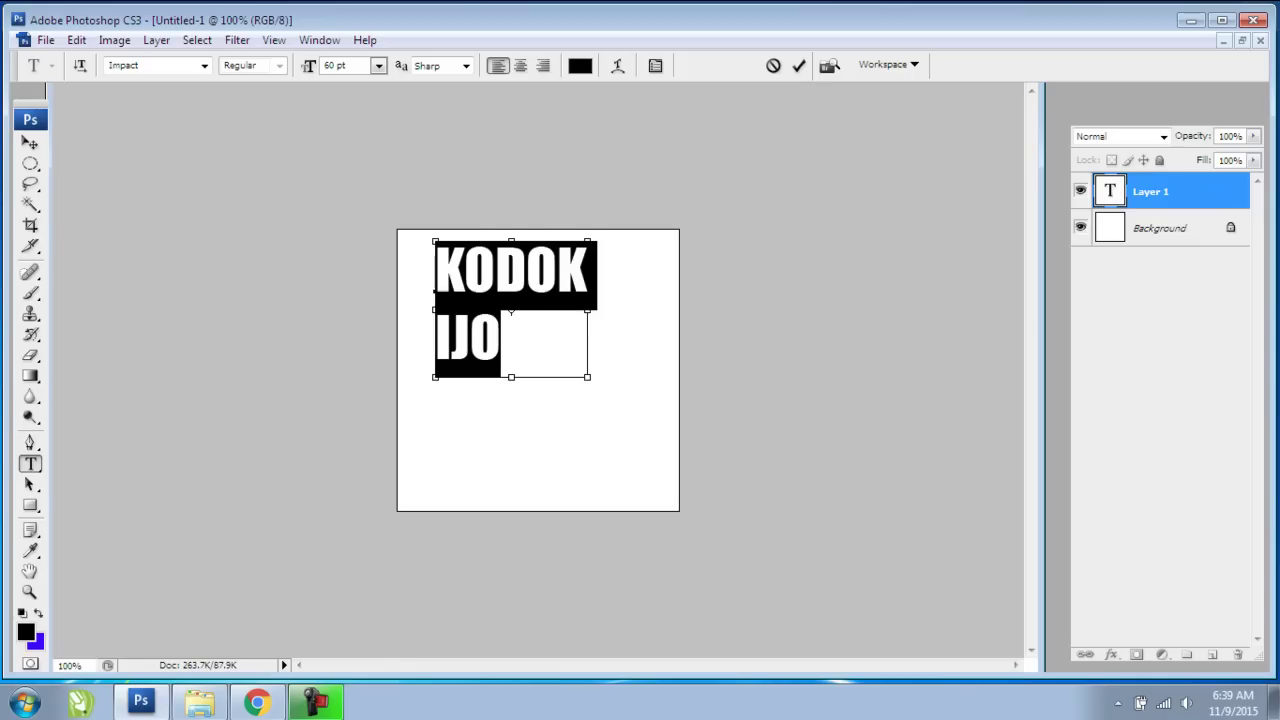
# - Change the text font to Plump MT and centre-align the two lines
pyautogui.click(204, 65)
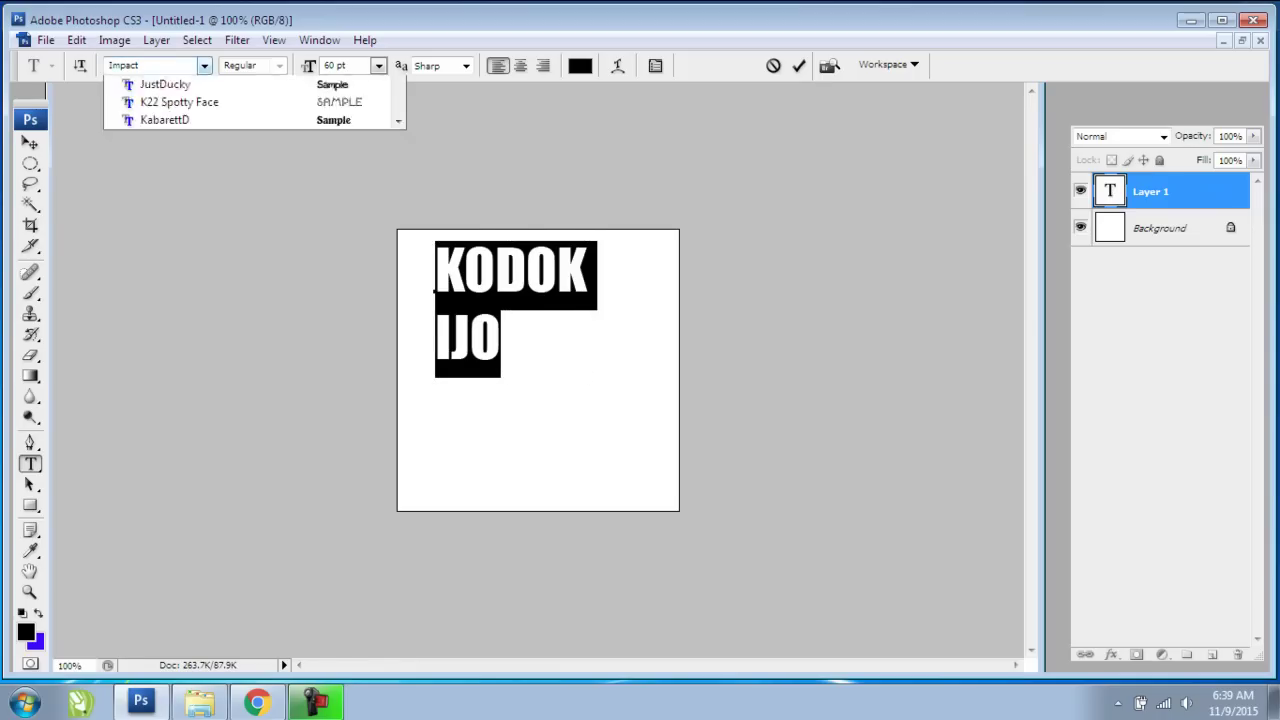
pyautogui.scroll(-10, 250, 380)
pyautogui.scroll(-6, 250, 380)
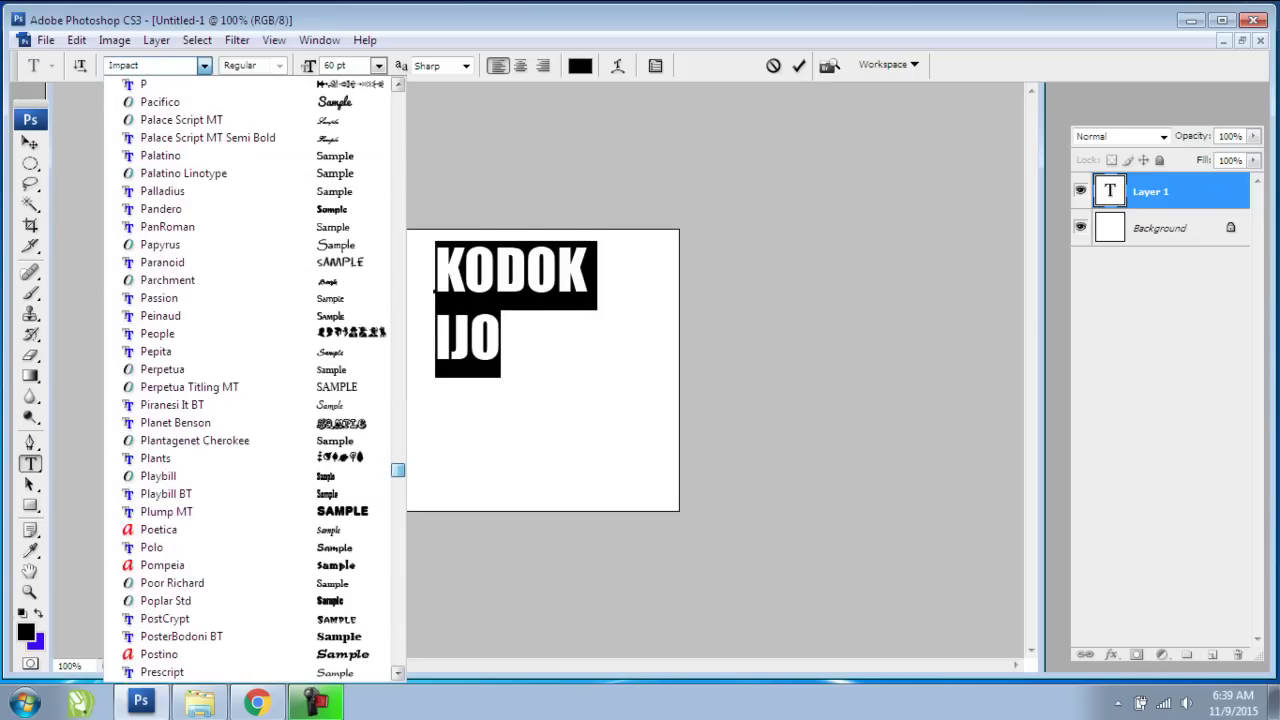
pyautogui.scroll(-2, 250, 380)
pyautogui.click(166, 422)
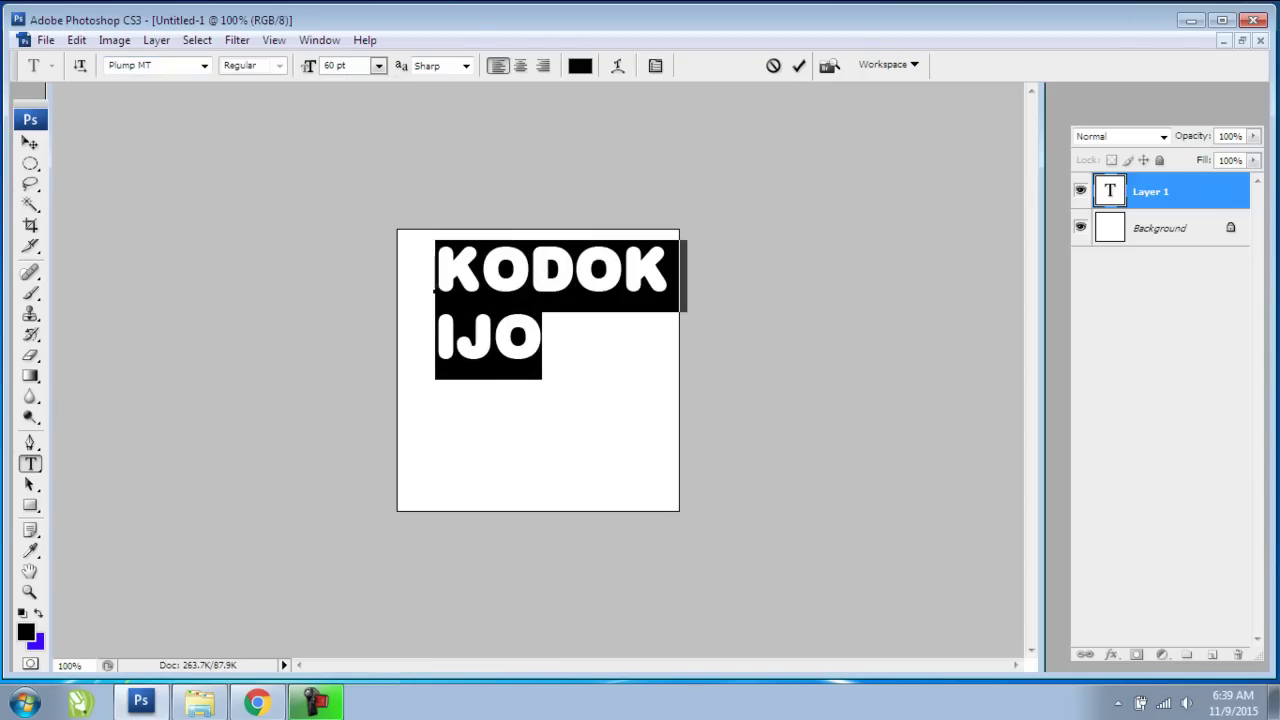
pyautogui.click(520, 65)
# - Move the text layer to the middle of the canvas, nudging it into position
pyautogui.click(30, 143)
pyautogui.moveTo(480, 300); pyautogui.dragTo(578, 372)
pyautogui.press('Right')
pyautogui.press('Right')
pyautogui.press('Right')
pyautogui.press('Down')
pyautogui.press('Down')
pyautogui.press('Right')
pyautogui.press('Right')
pyautogui.press('Right')
pyautogui.press('Down')
pyautogui.press('Down')
pyautogui.press('Right')
pyautogui.press('Right')
pyautogui.press('Down')
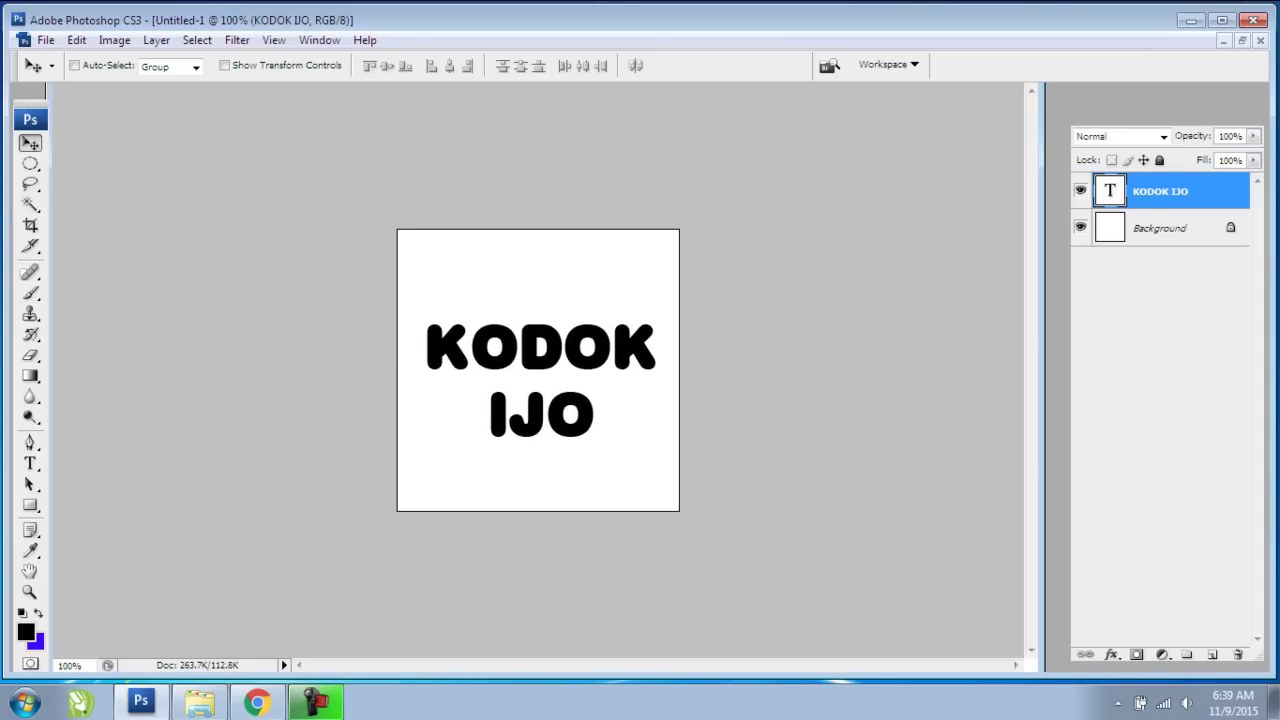
# - Enlarge the IJO line and tighten leading to 109 pt so it sits under KODOK
pyautogui.press('t')
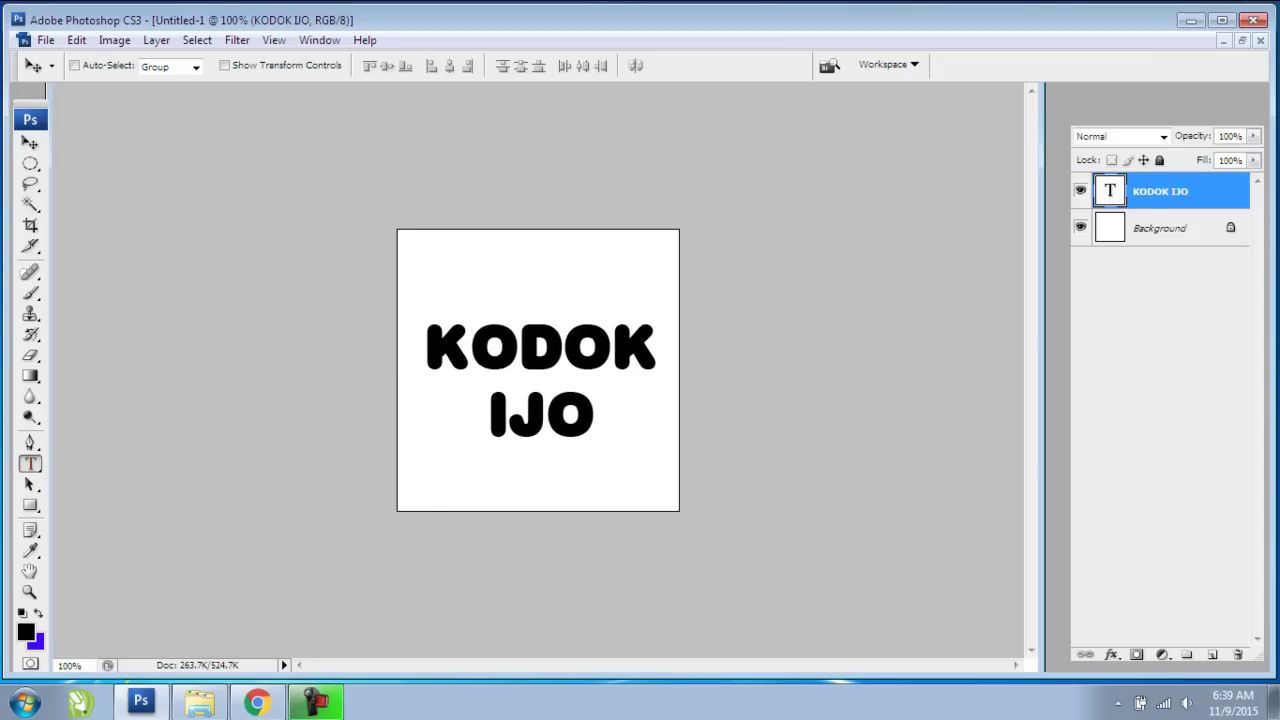
pyautogui.doubleClick(528, 405)
pyautogui.click(340, 65)
pyautogui.hotkey('shift', 'Up')
pyautogui.hotkey('shift', 'Up')
pyautogui.hotkey('shift', 'Up')
pyautogui.hotkey('shift', 'Up')
pyautogui.hotkey('shift', 'Up')
pyautogui.hotkey('shift', 'Up')
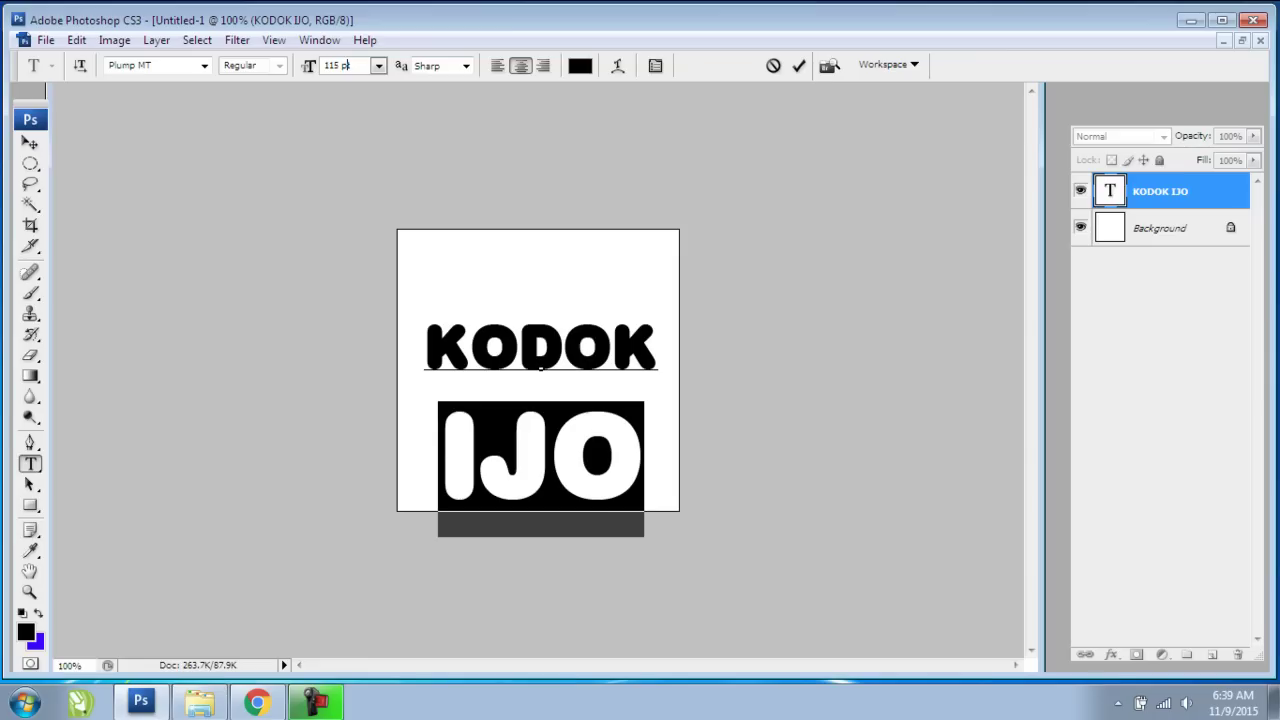
pyautogui.click(655, 65)
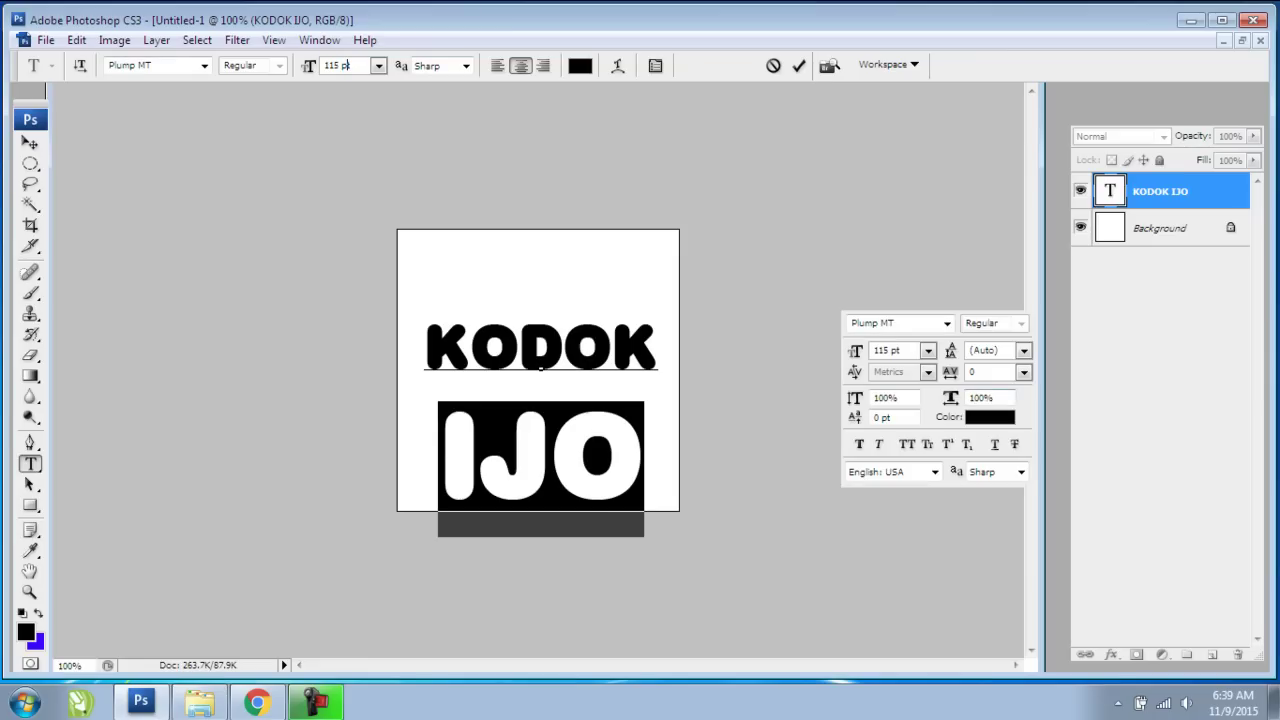
pyautogui.hotkey('alt', 'Up')
pyautogui.hotkey('alt', 'Up')
pyautogui.hotkey('alt', 'Up')
pyautogui.hotkey('alt', 'Up')
pyautogui.hotkey('alt', 'Up')
pyautogui.hotkey('alt', 'Up')
pyautogui.hotkey('alt', 'Up')
pyautogui.hotkey('alt', 'Up')
pyautogui.hotkey('alt', 'Up')
pyautogui.hotkey('alt', 'Up')
pyautogui.hotkey('alt', 'Up')
pyautogui.hotkey('alt', 'Up')
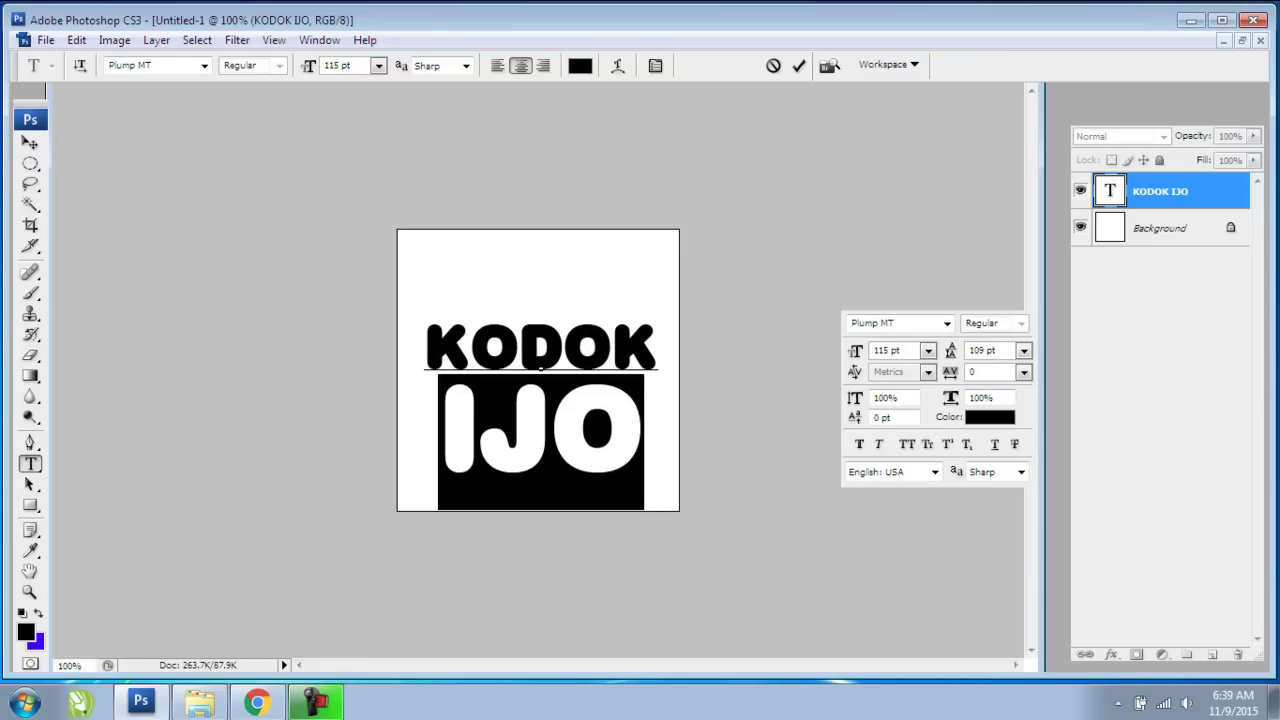
# - Reduce the KODOK line's font size to 50 pt
pyautogui.click(563, 350)
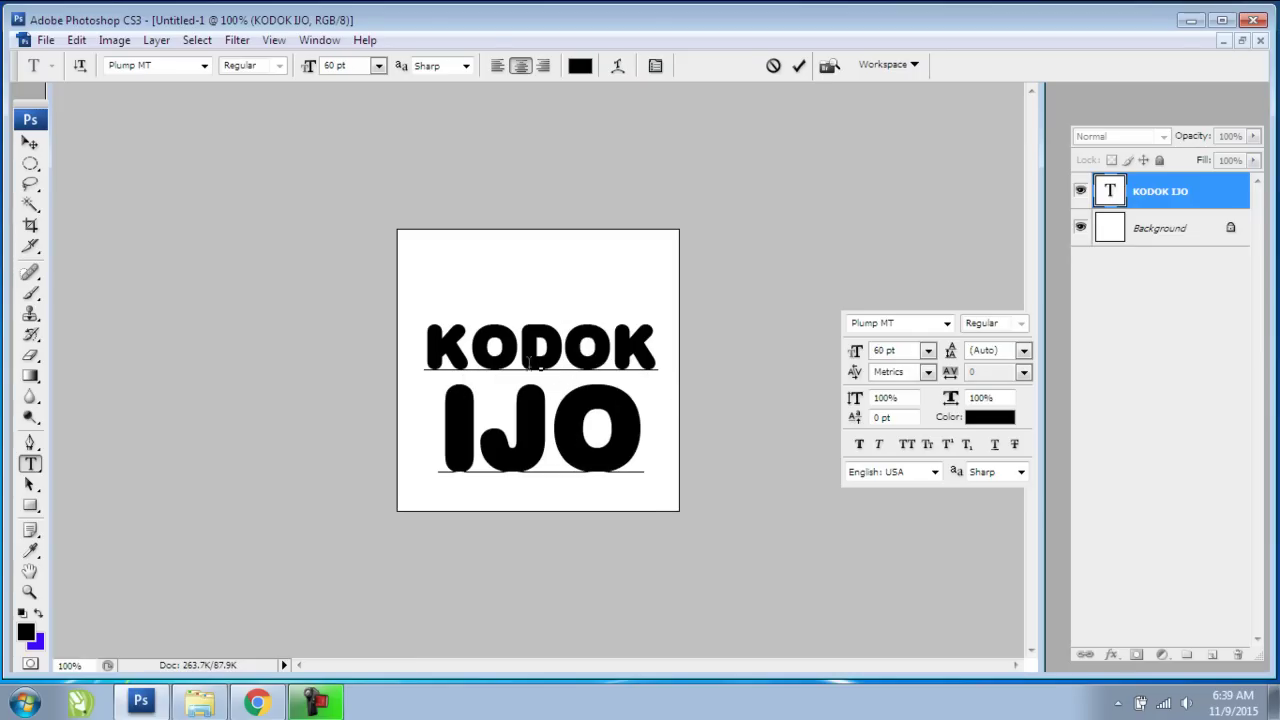
pyautogui.doubleClick(475, 344)
pyautogui.click(336, 65)
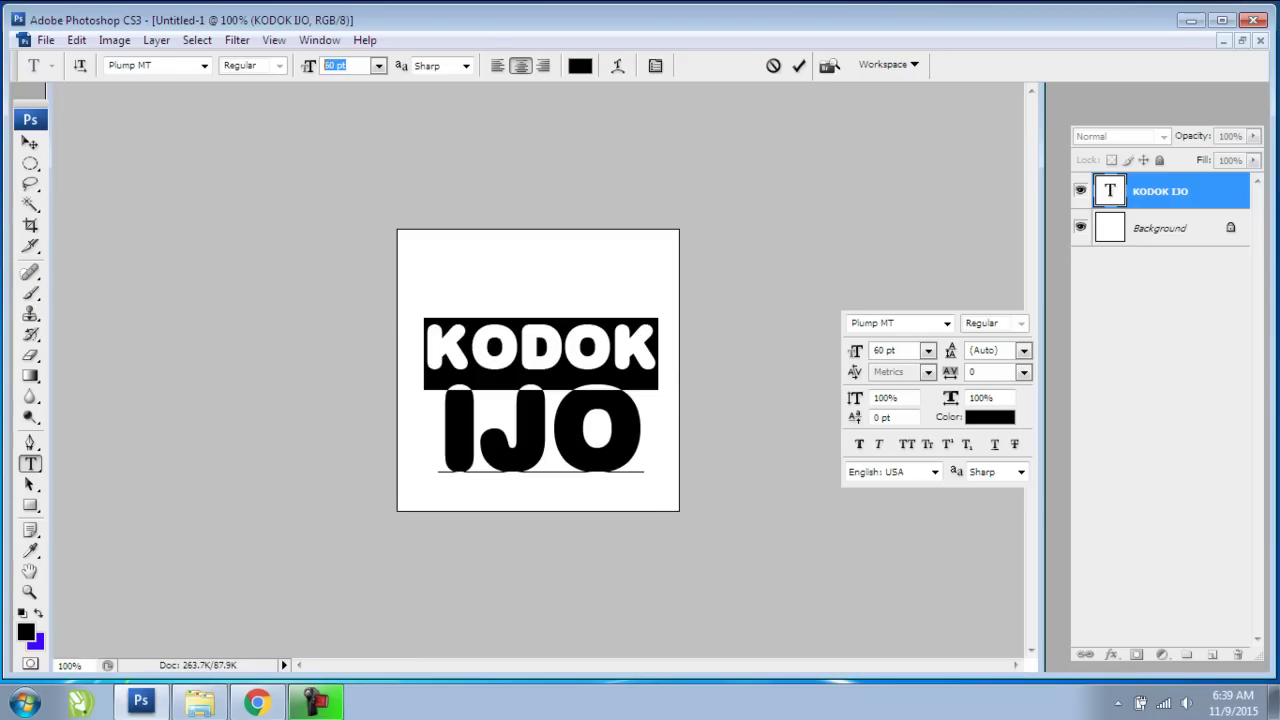
pyautogui.press('Down')
pyautogui.press('Down')
pyautogui.press('Down')
pyautogui.press('Down')
pyautogui.press('Down')
pyautogui.press('Down')
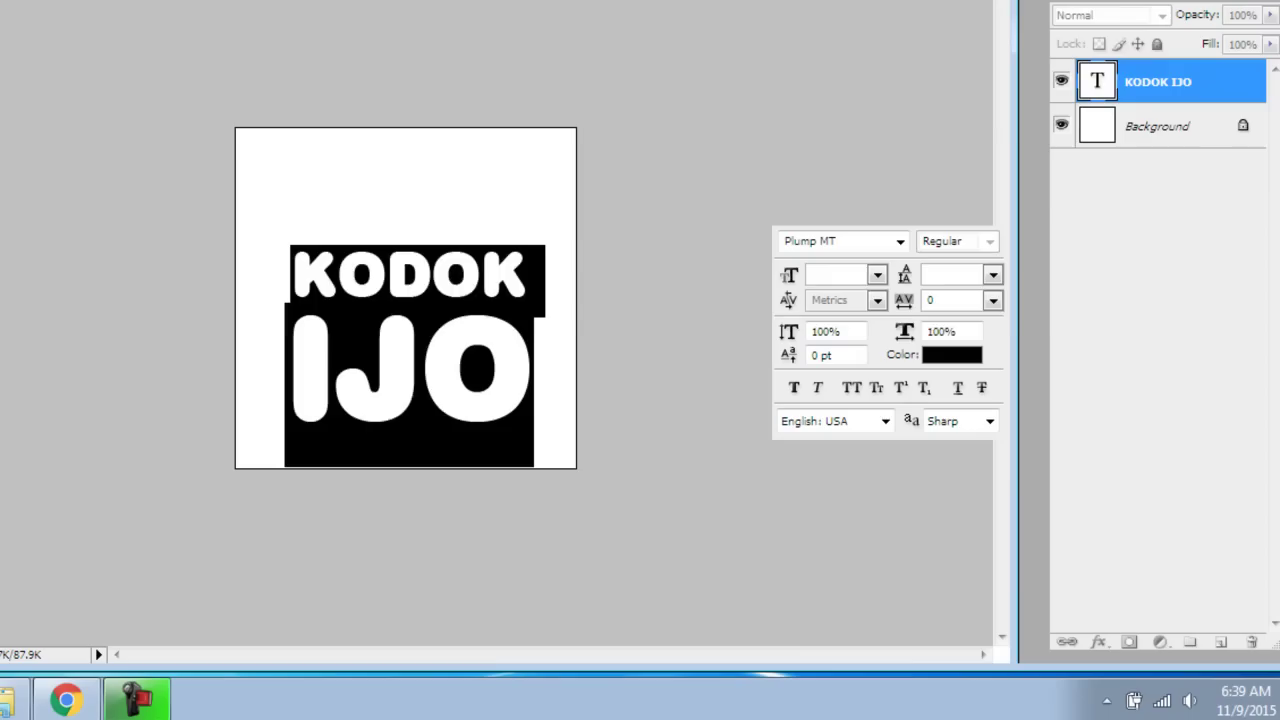
# - Colour the text dark green (037200), commit it, and nudge it up to centre vertically
pyautogui.click(580, 65)
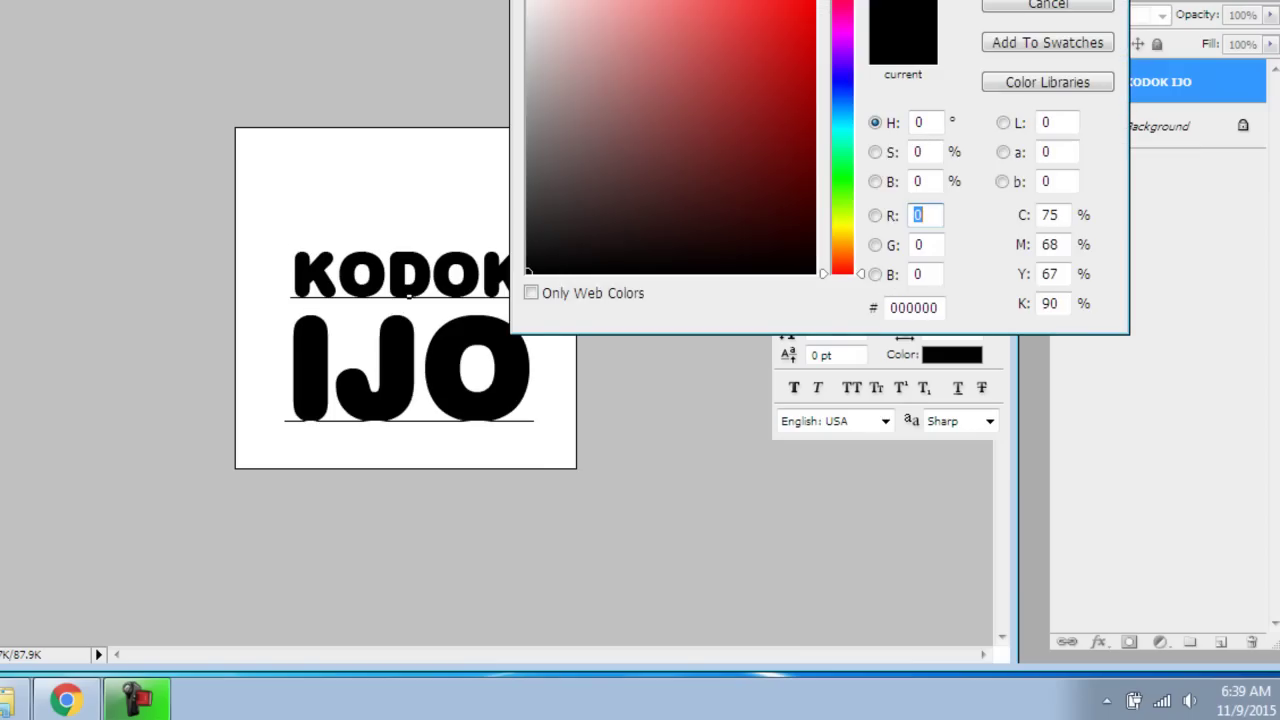
pyautogui.click(842, 178)
pyautogui.click(813, 145)
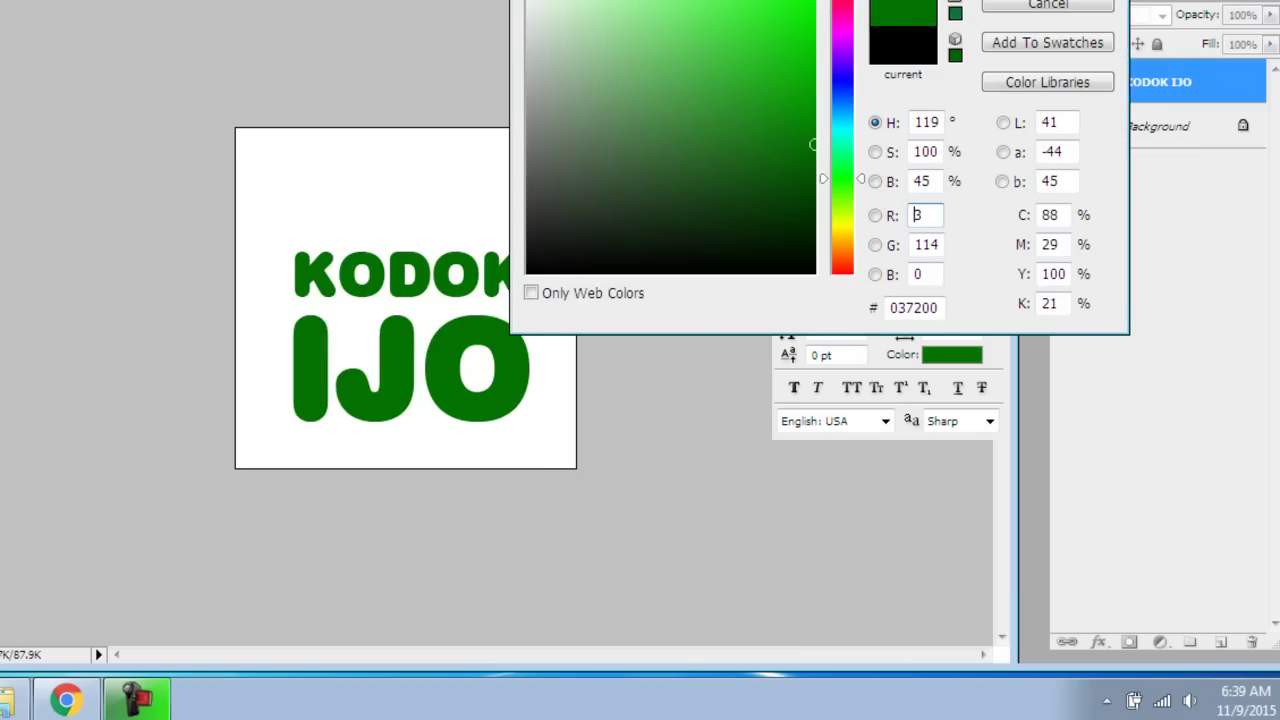
pyautogui.press('Return')
pyautogui.hotkey('ctrl', 'Return')
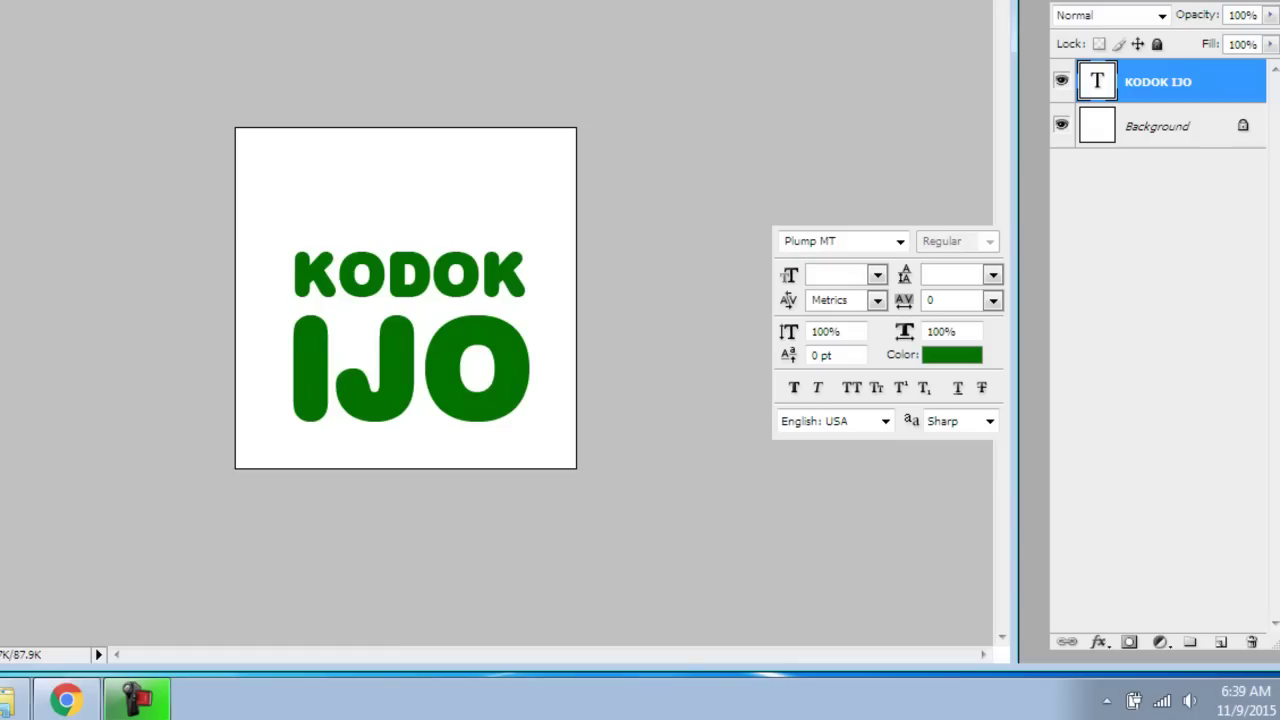
pyautogui.hotkey('shift', 'Up')
pyautogui.hotkey('shift', 'Up')
pyautogui.hotkey('shift', 'Up')
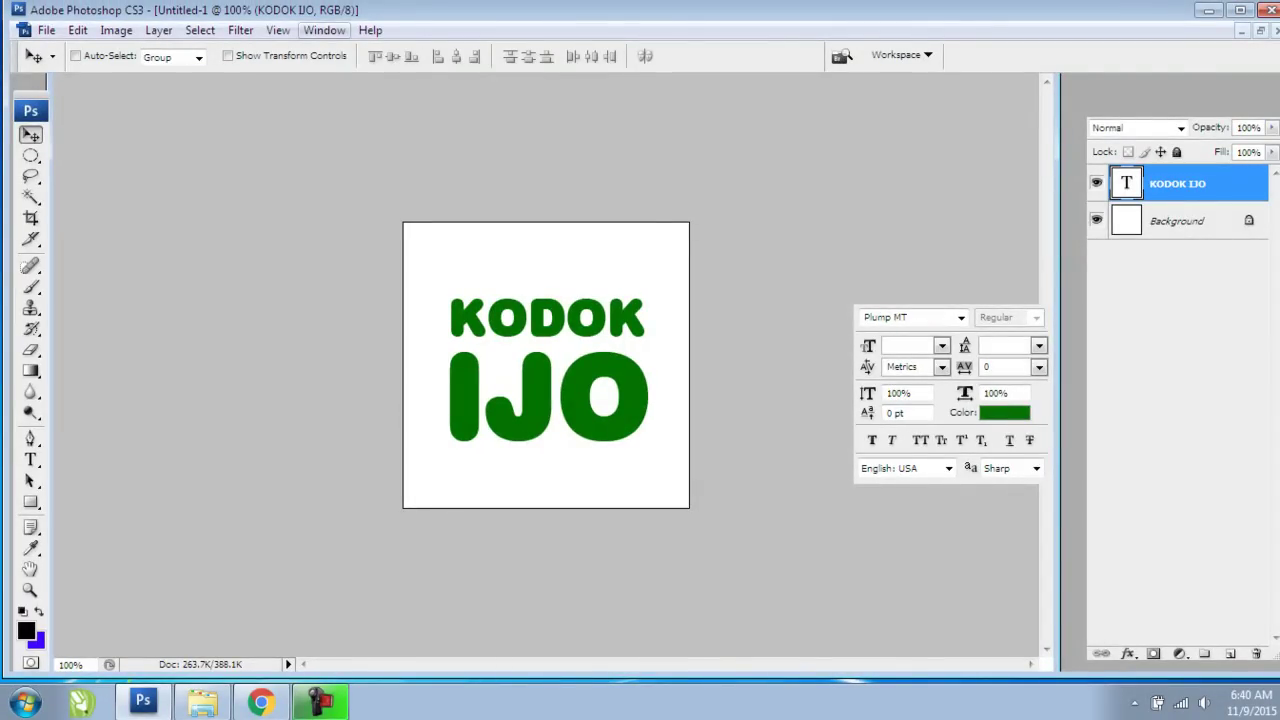
# - Show the Animation panel and duplicate frame 1 into a new frame 2
pyautogui.click(324, 30)
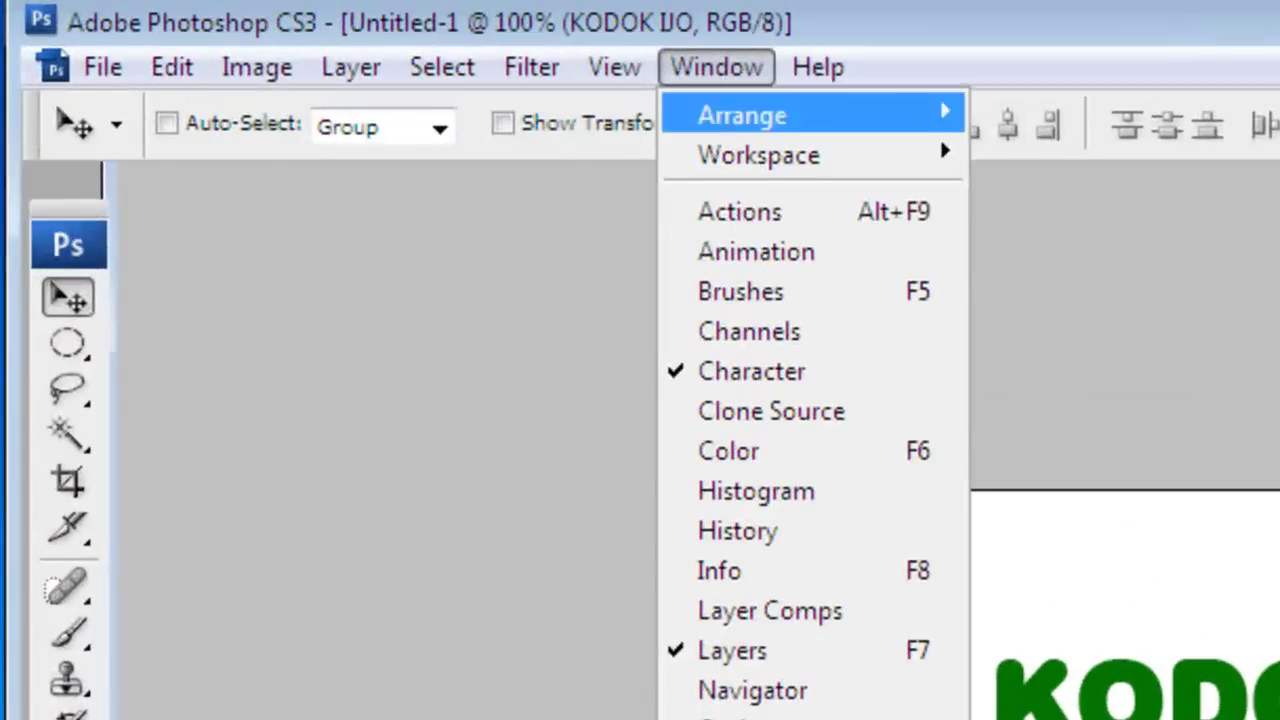
pyautogui.press('Down')
pyautogui.press('Down')
pyautogui.press('Return')
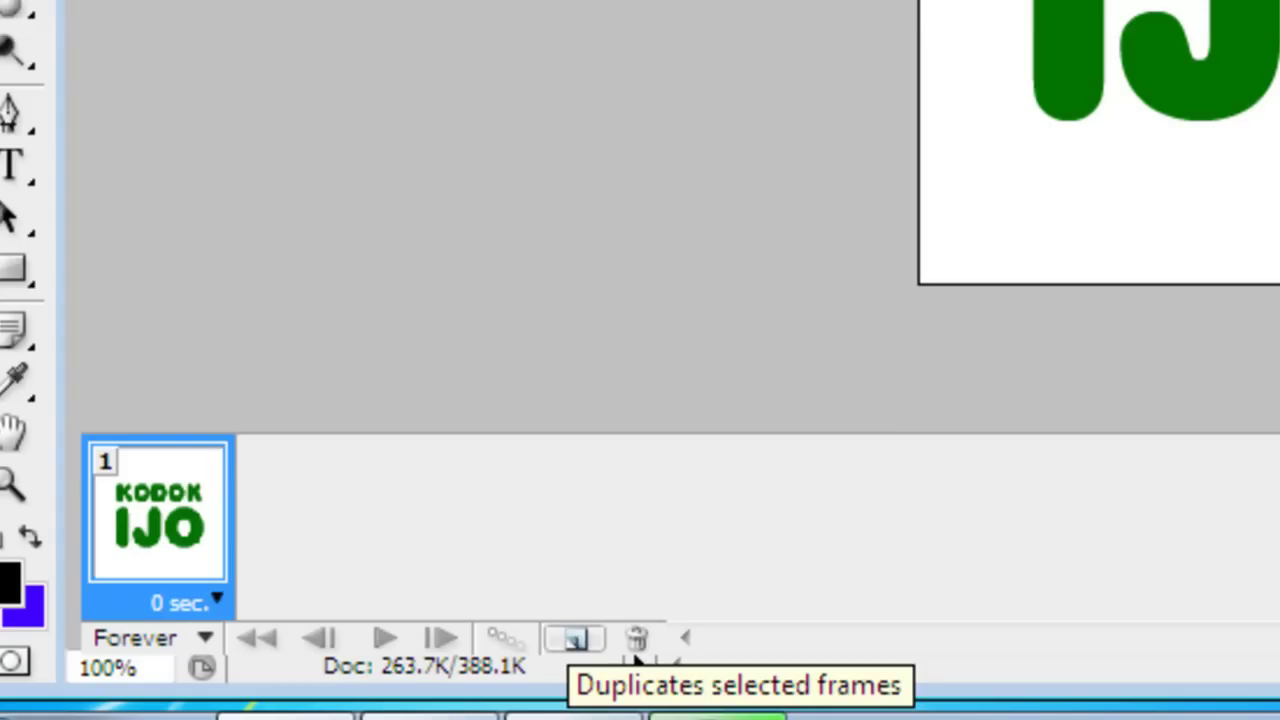
pyautogui.click(576, 639)
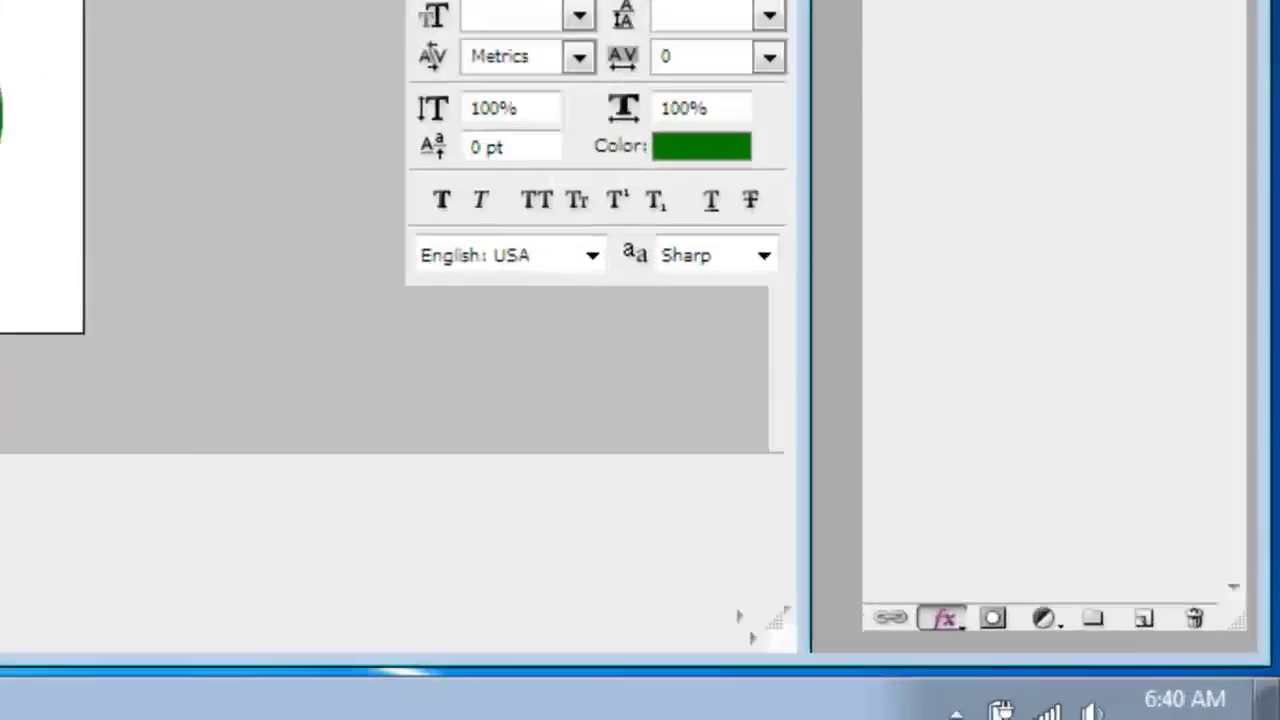
# - Add a black Color Overlay effect (R 0) to the KODOK IJO text layer
pyautogui.click(1107, 667)
pyautogui.click(1089, 499)
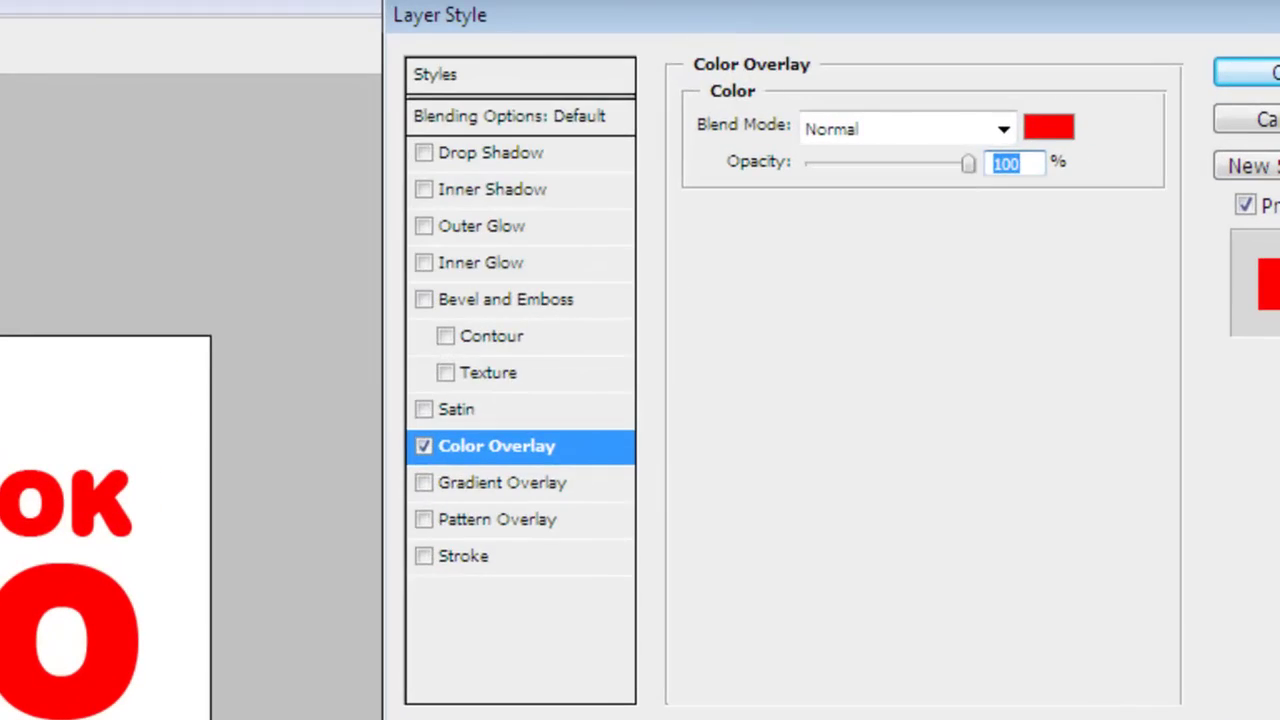
pyautogui.click(1085, 122)
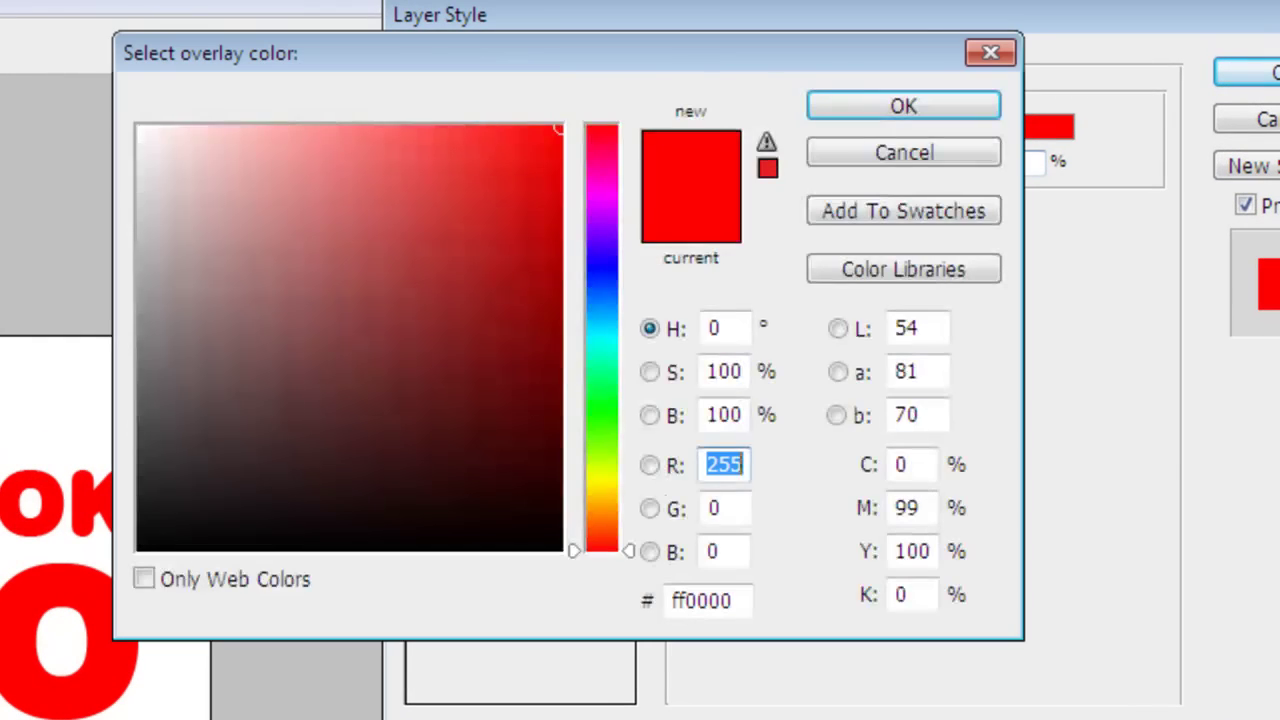
pyautogui.write('0')
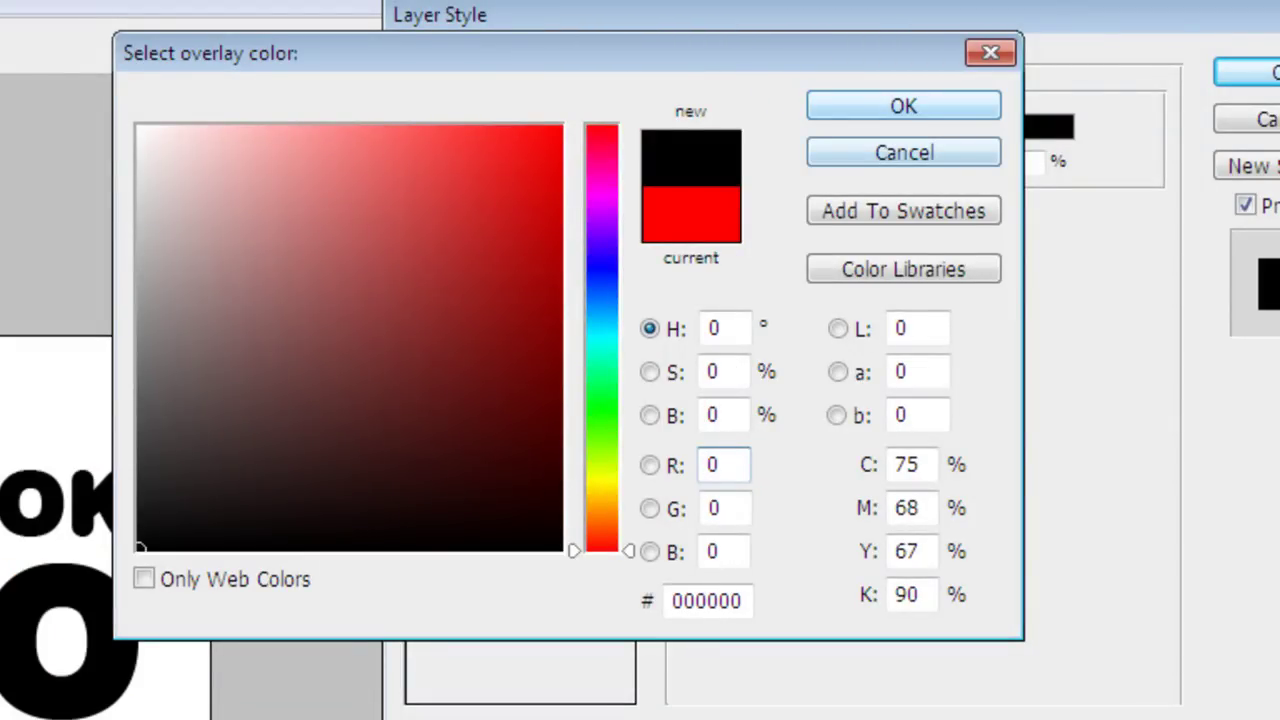
pyautogui.press('Return')
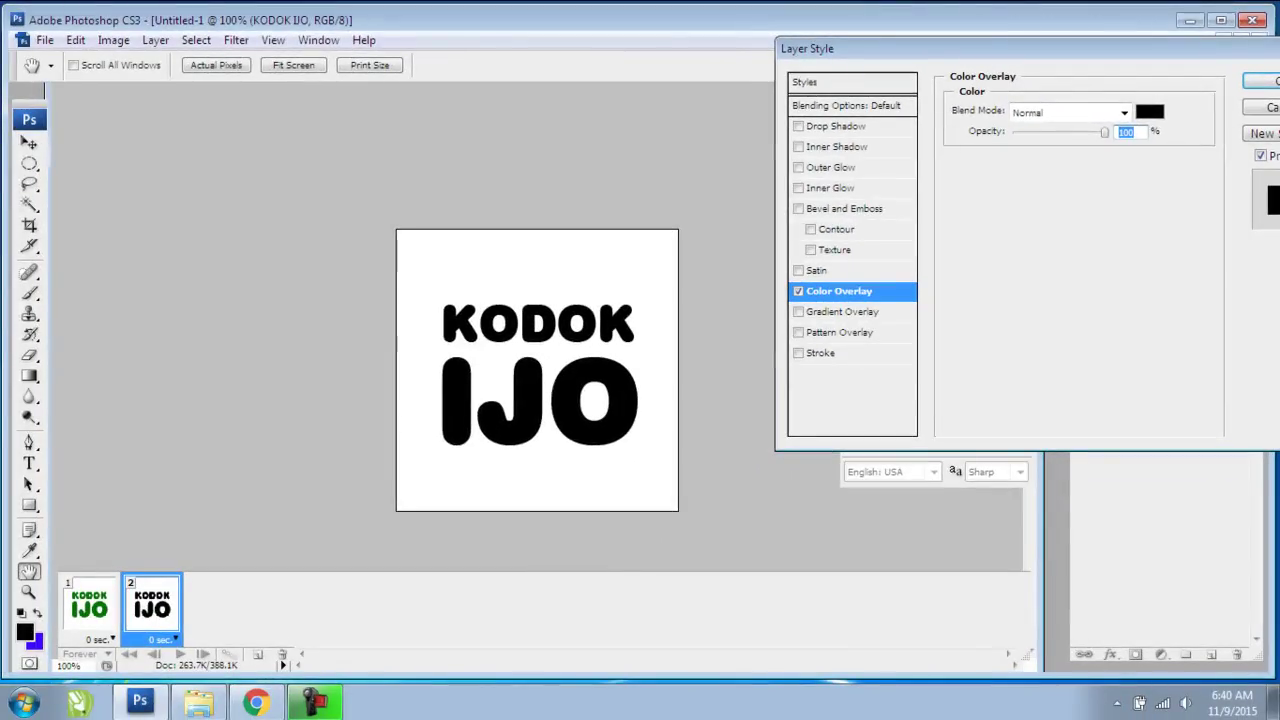
pyautogui.press('Return')
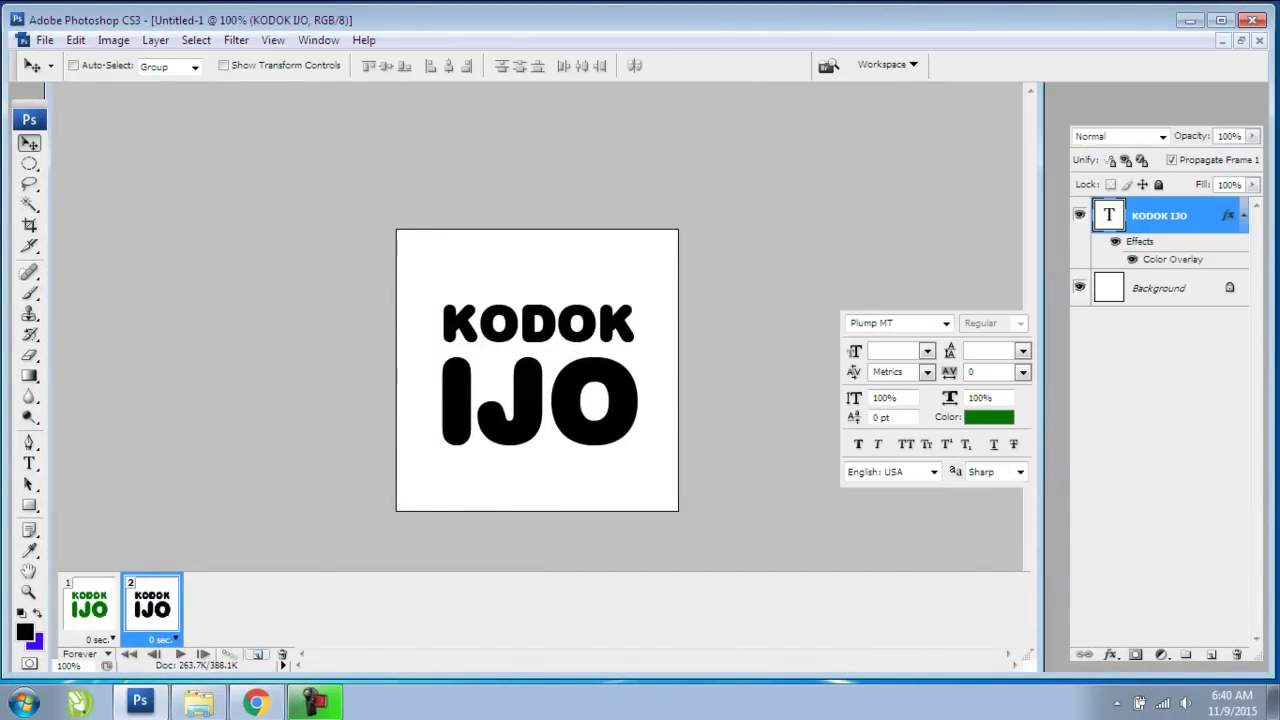
# - Duplicate frame 2 into frame 3 and change its colour overlay to white
pyautogui.click(257, 654)
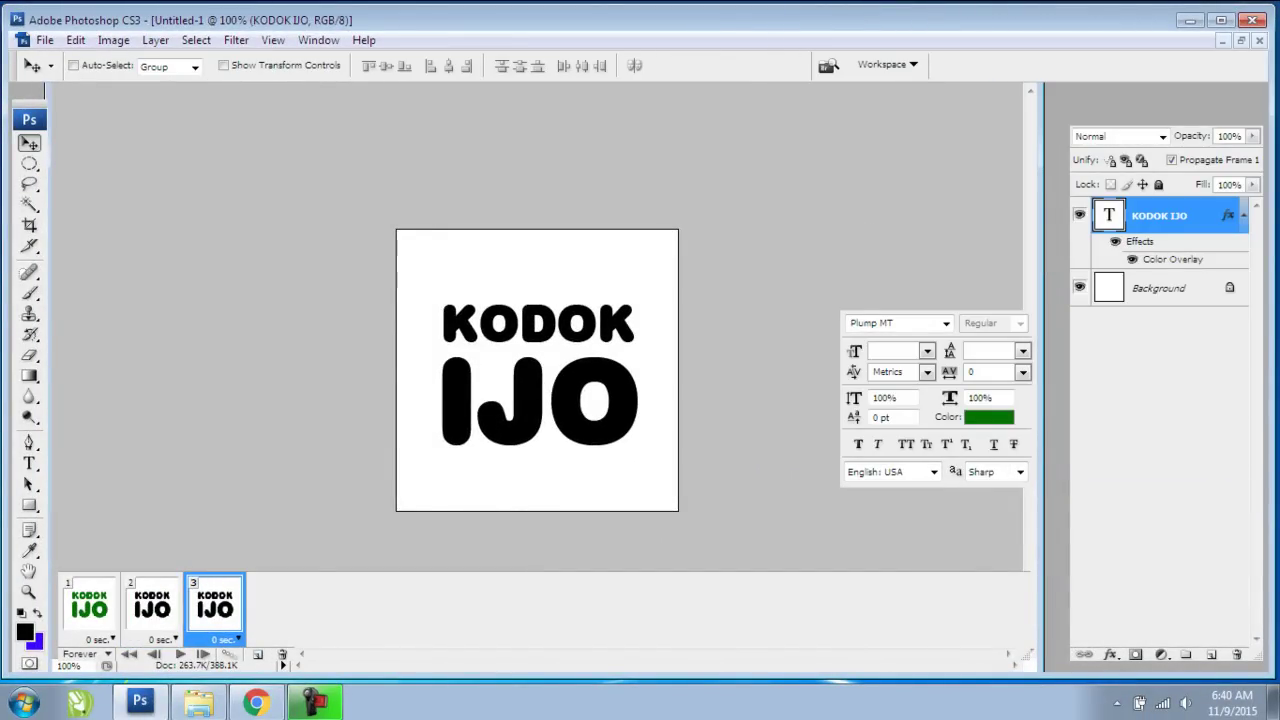
pyautogui.click(1110, 654)
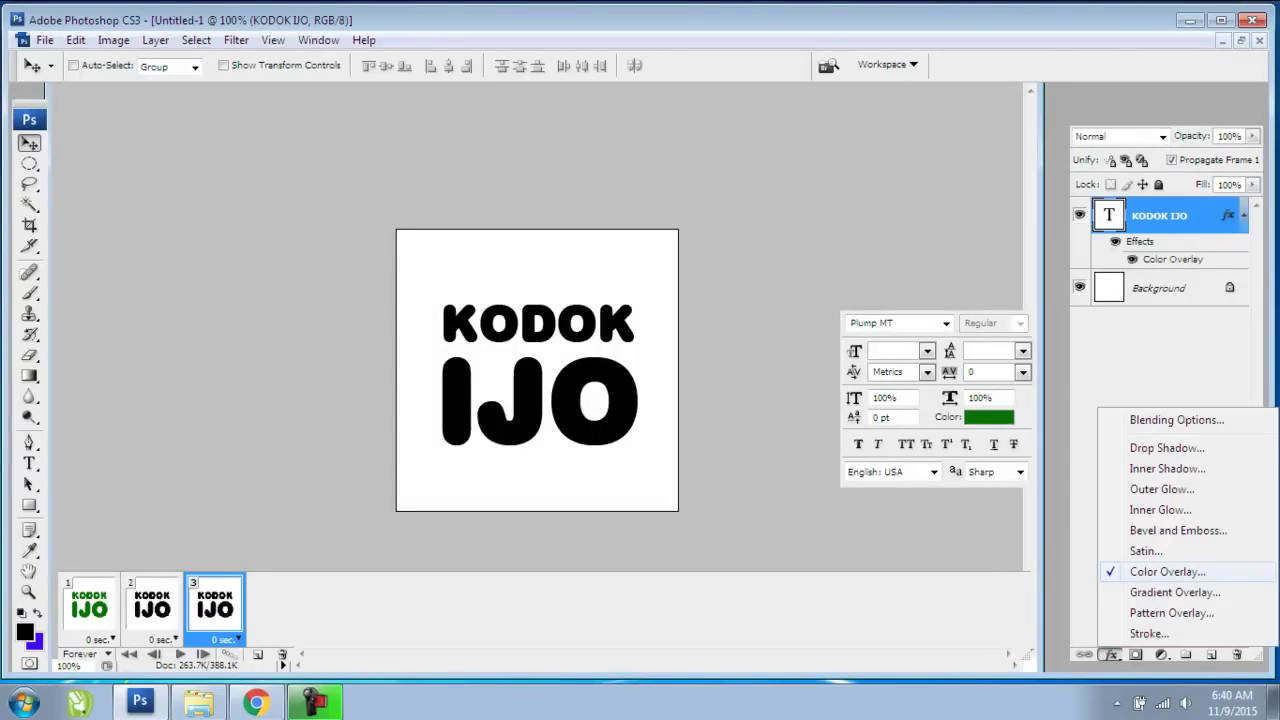
pyautogui.click(1168, 571)
pyautogui.click(1143, 114)
pyautogui.click(638, 113)
pyautogui.click(1068, 100)
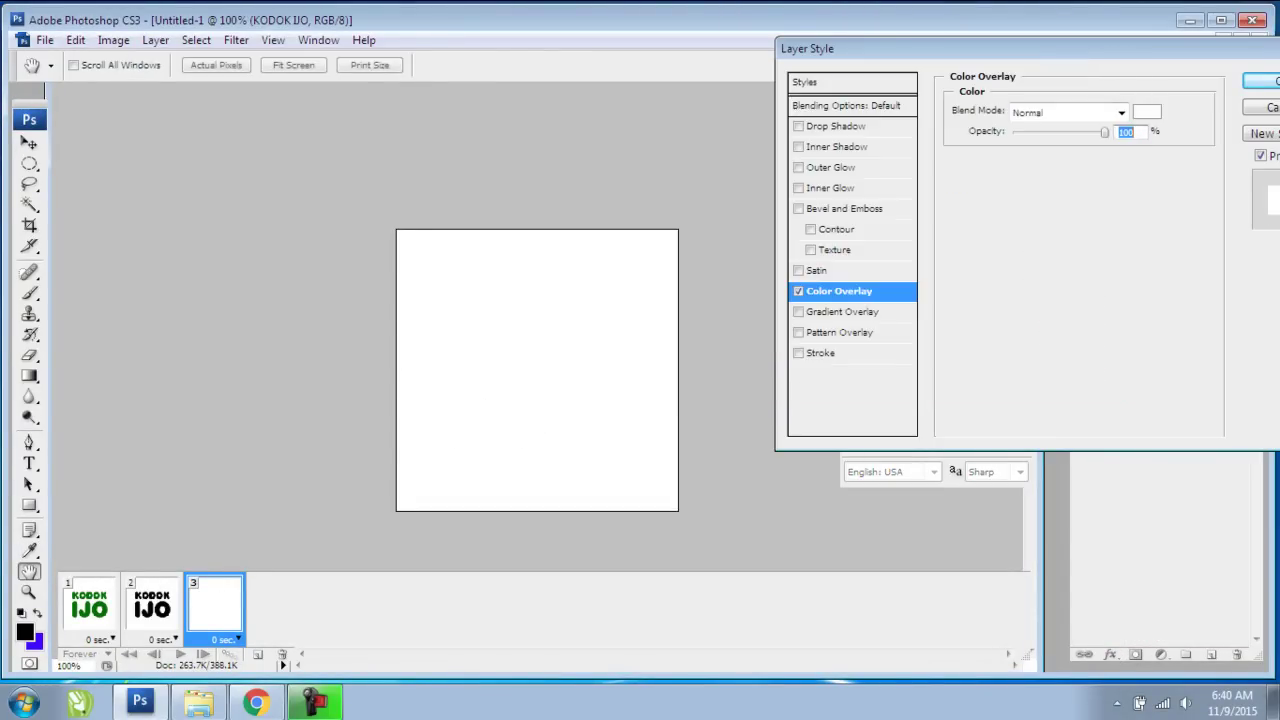
# - Add a saturated dark green Stroke outline to the text and apply the layer style
pyautogui.click(820, 353)
pyautogui.click(996, 230)
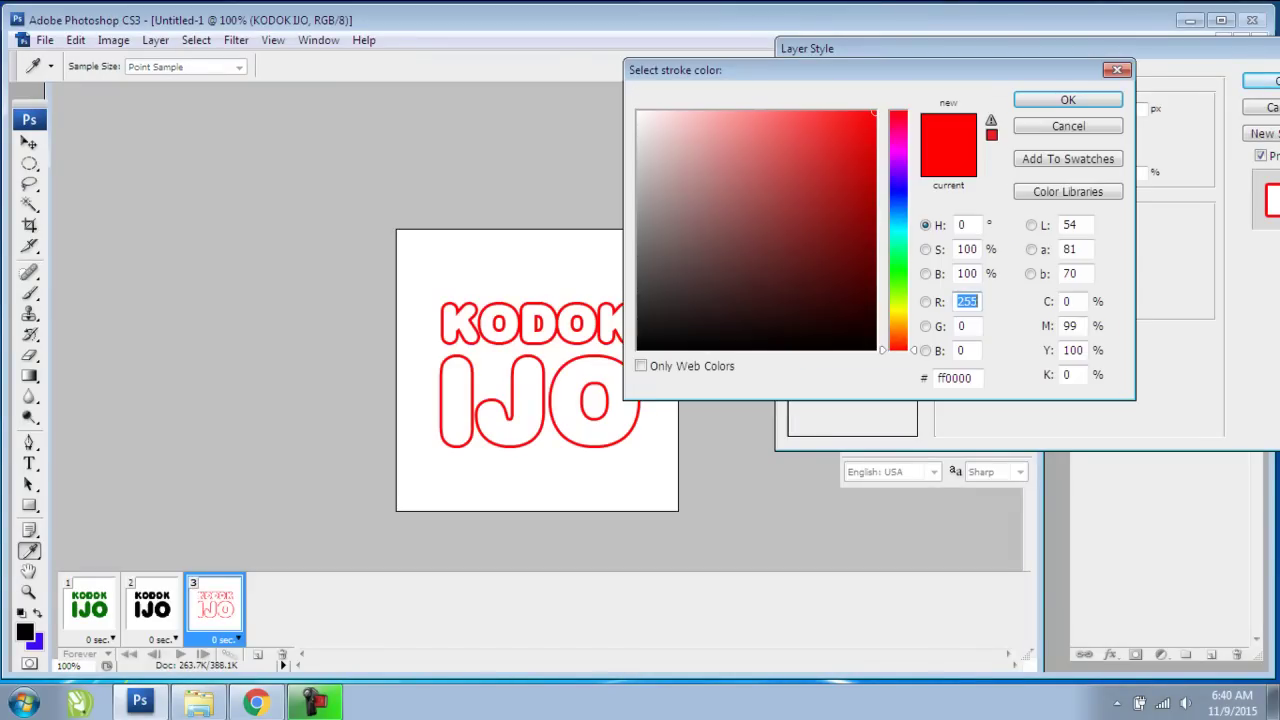
pyautogui.click(898, 263)
pyautogui.click(876, 240)
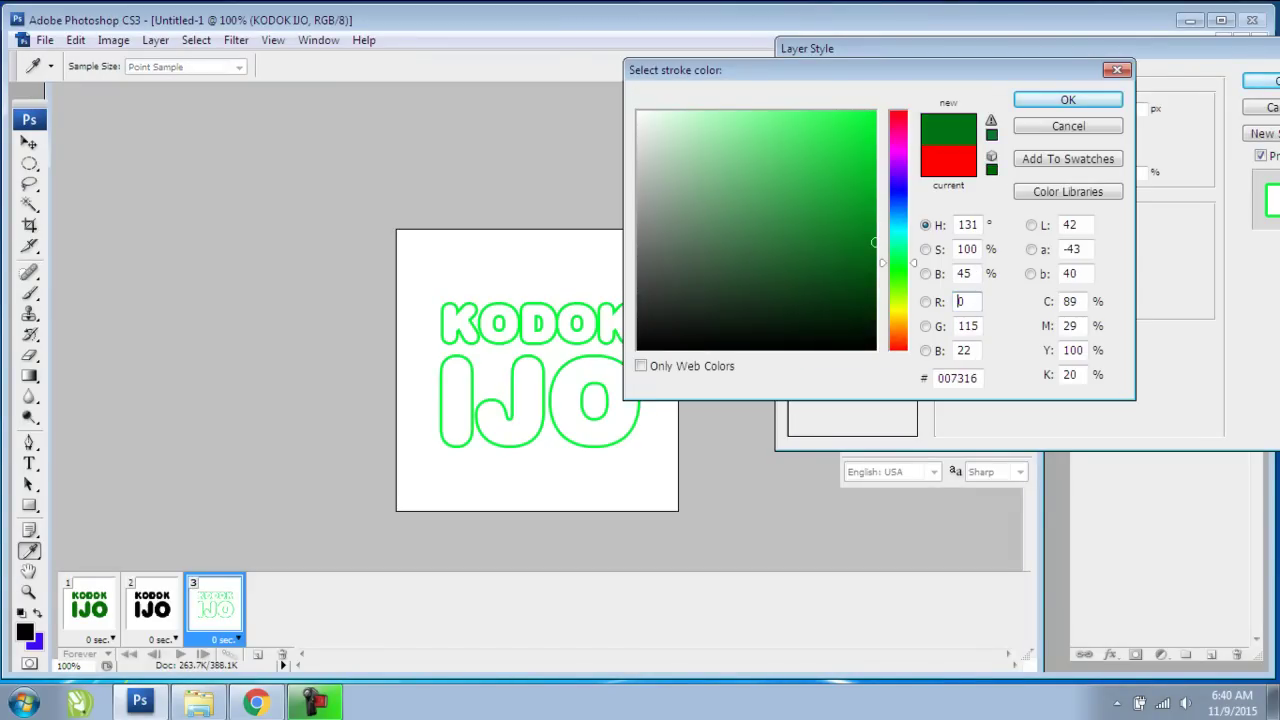
pyautogui.click(850, 204)
pyautogui.moveTo(850, 204)
pyautogui.mouseDown()
pyautogui.moveTo(874, 205)
pyautogui.moveTo(876, 232)
pyautogui.mouseUp()
pyautogui.click(1068, 100)
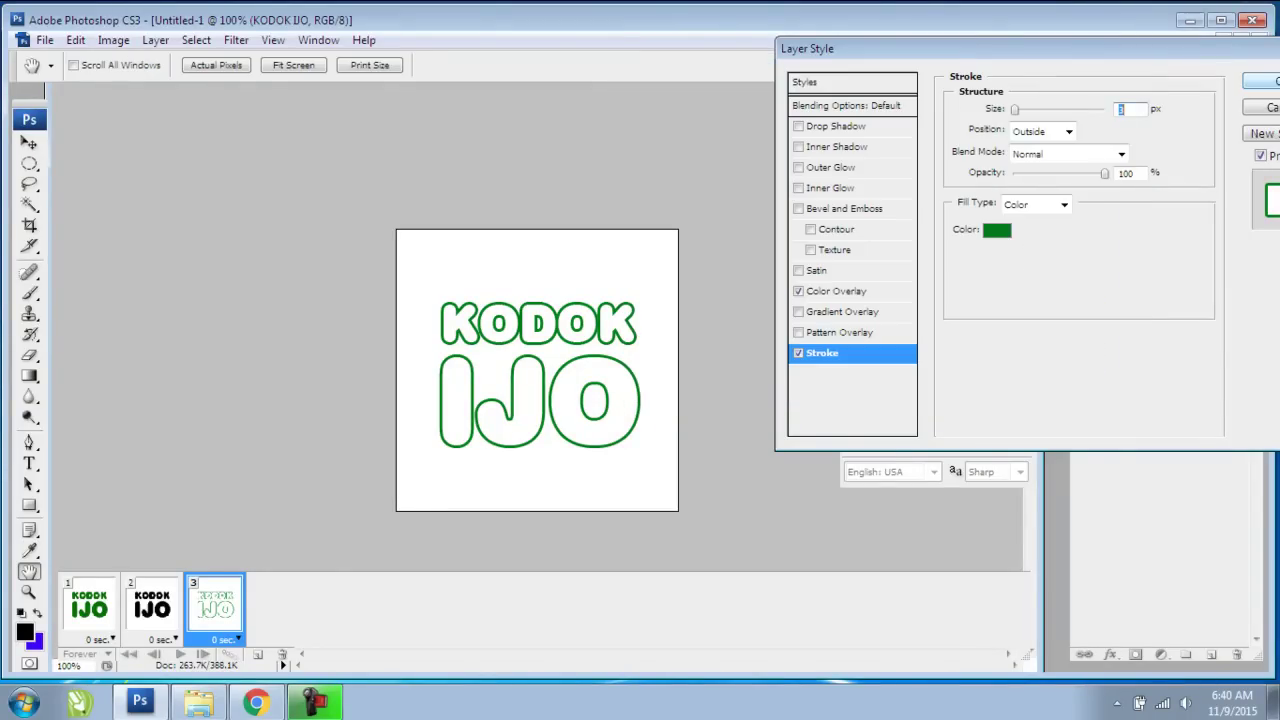
pyautogui.click(1261, 81)
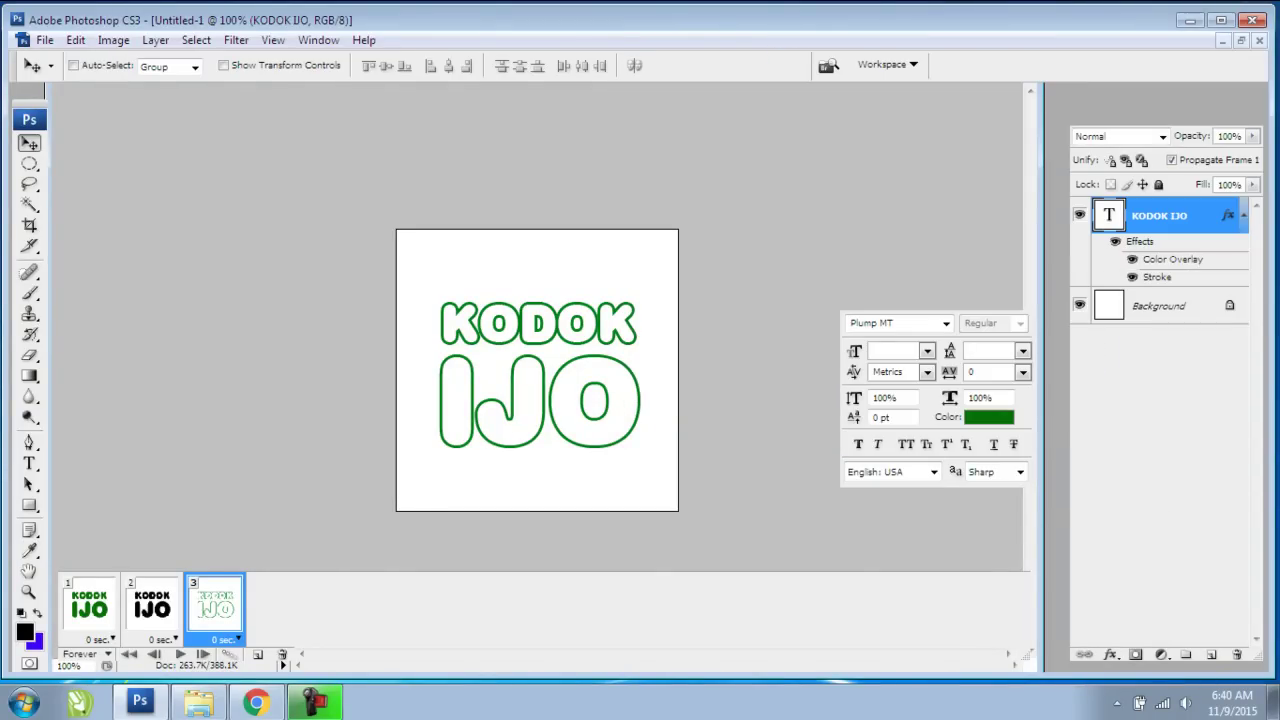
pyautogui.click(225, 639)
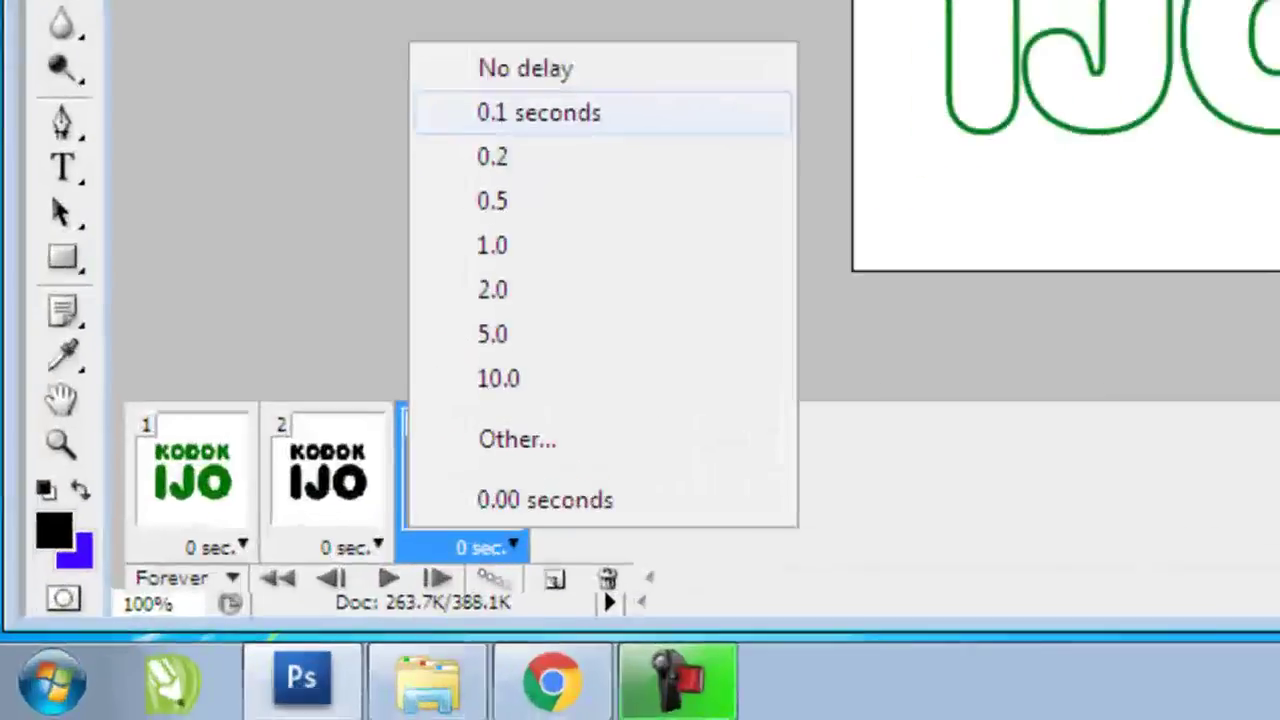
# - Set a 0.1-second delay on frames 3, 2 and 1, then stop the playback preview
pyautogui.click(540, 113)
pyautogui.click(330, 470)
pyautogui.click(350, 547)
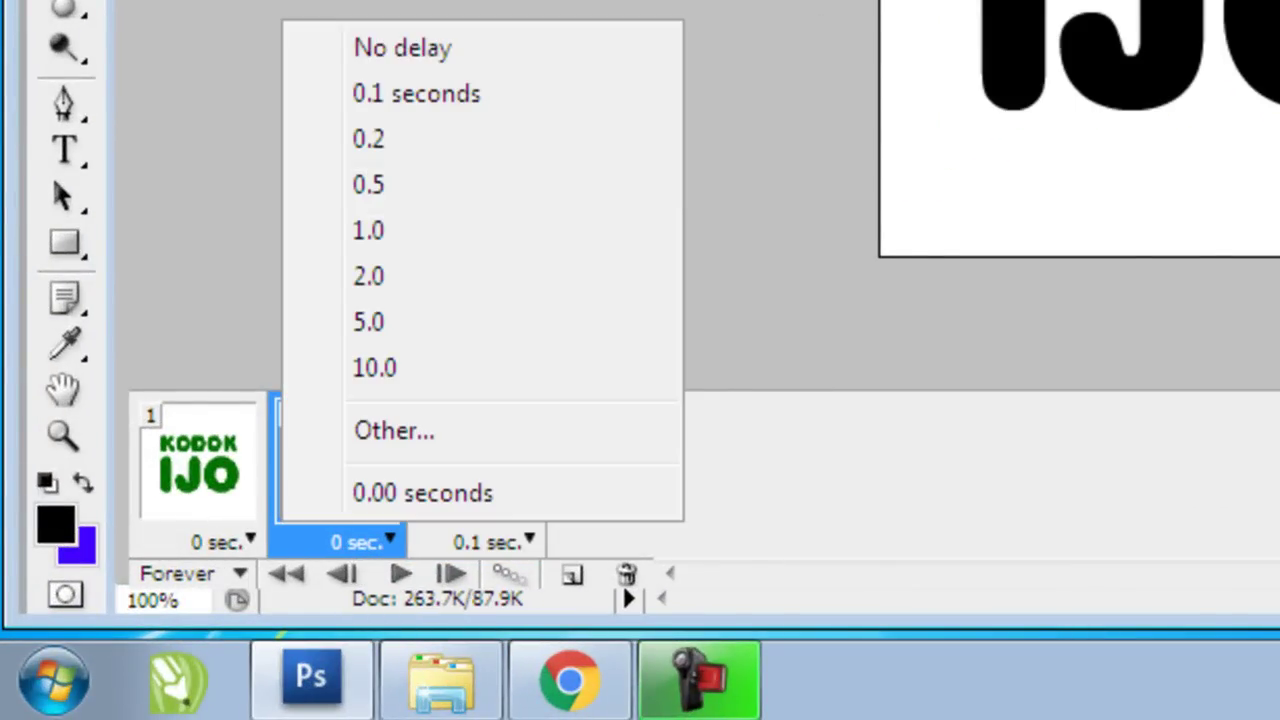
pyautogui.click(416, 93)
pyautogui.click(198, 460)
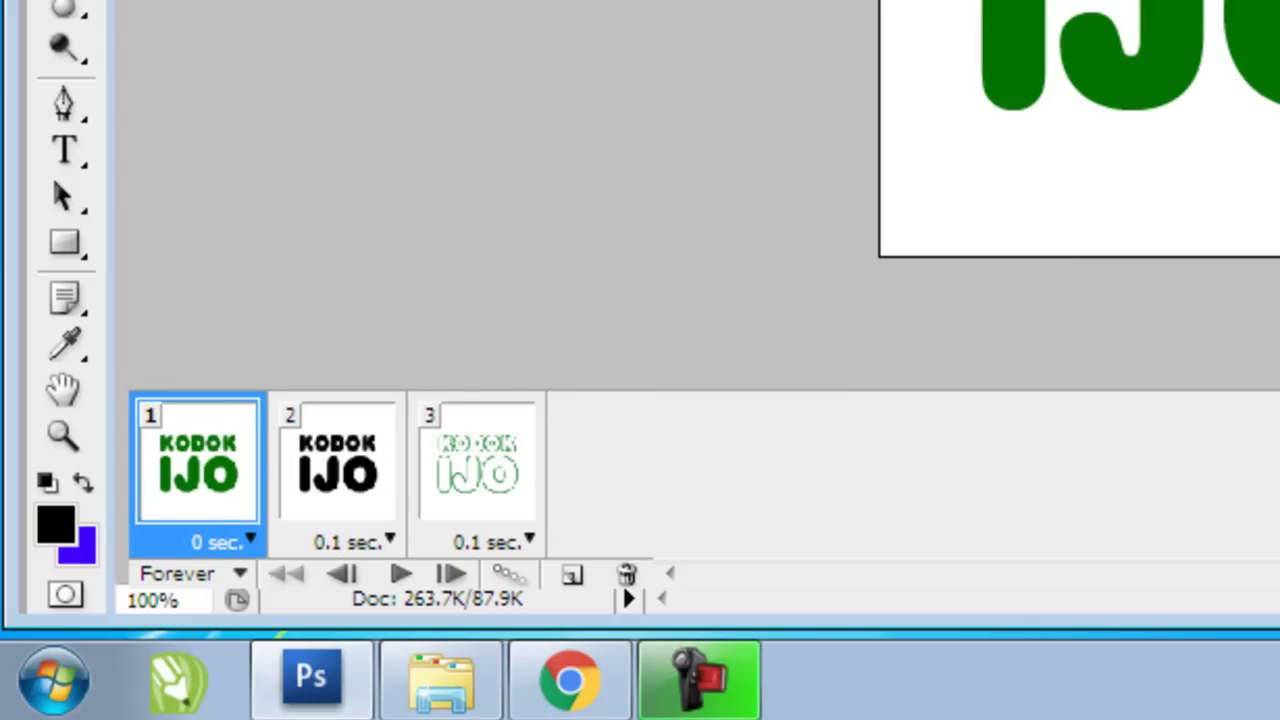
pyautogui.click(225, 541)
pyautogui.click(277, 91)
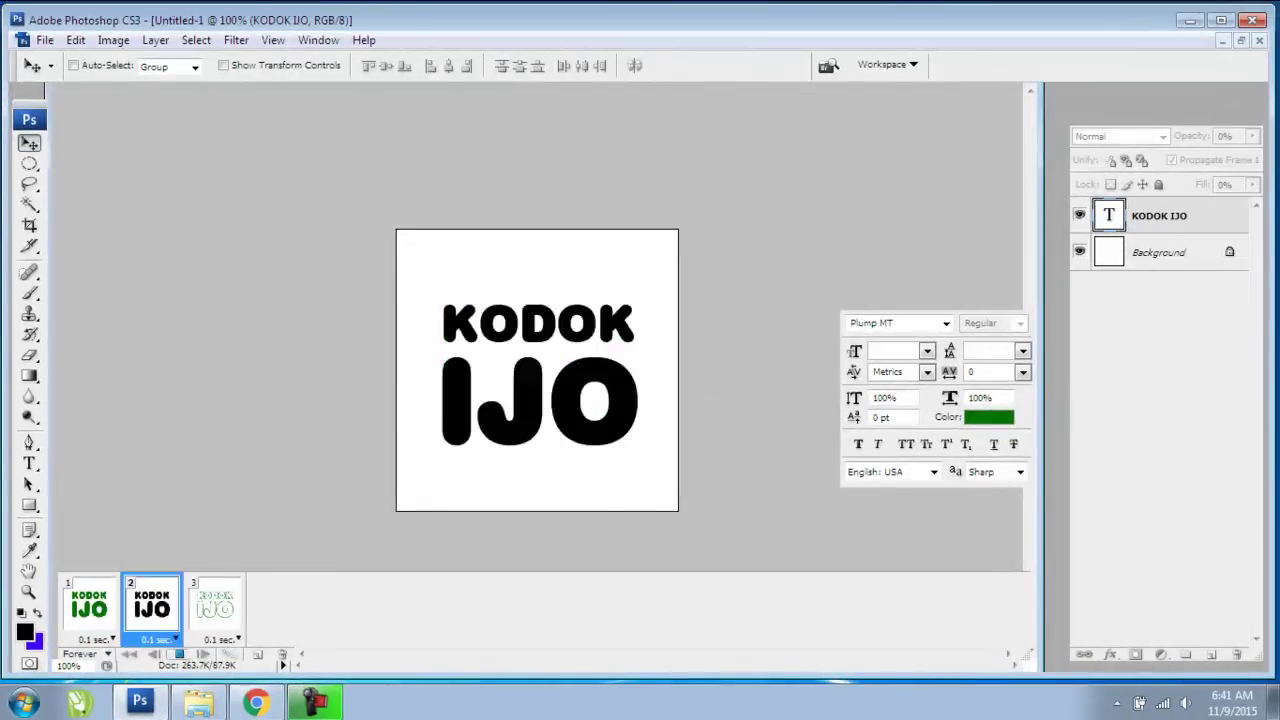
pyautogui.click(178, 654)
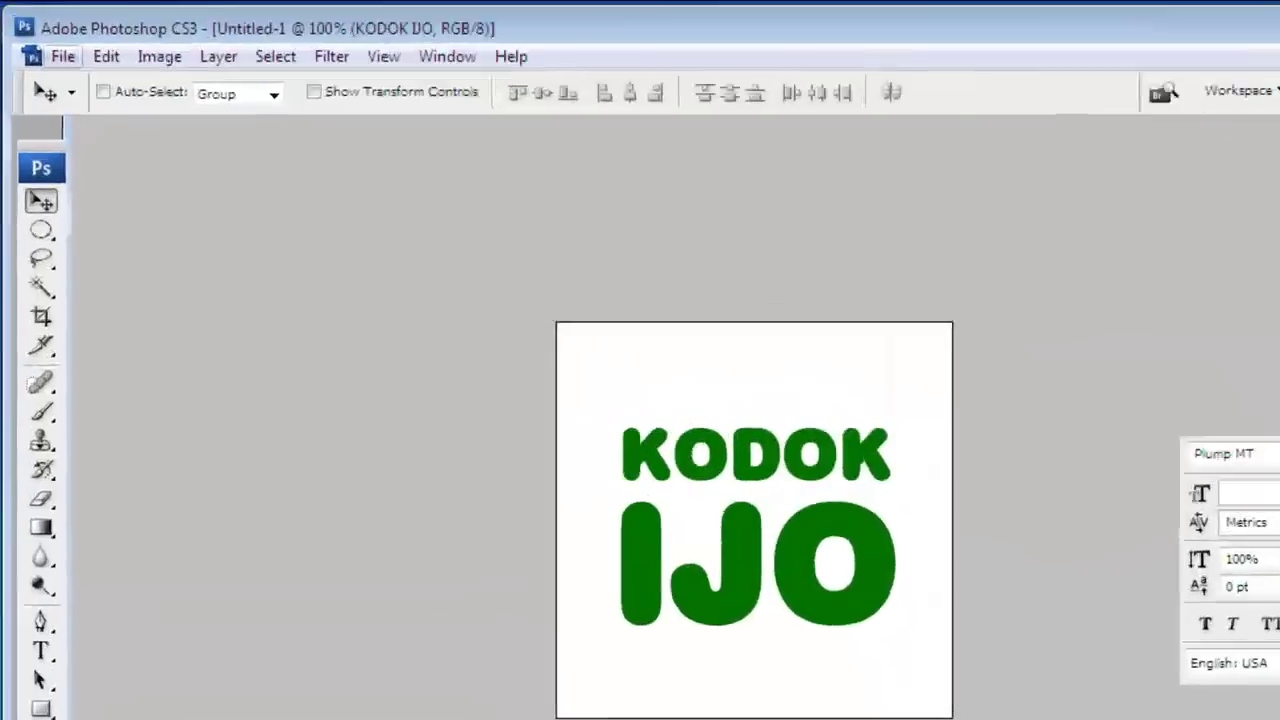
pyautogui.click(45, 40)
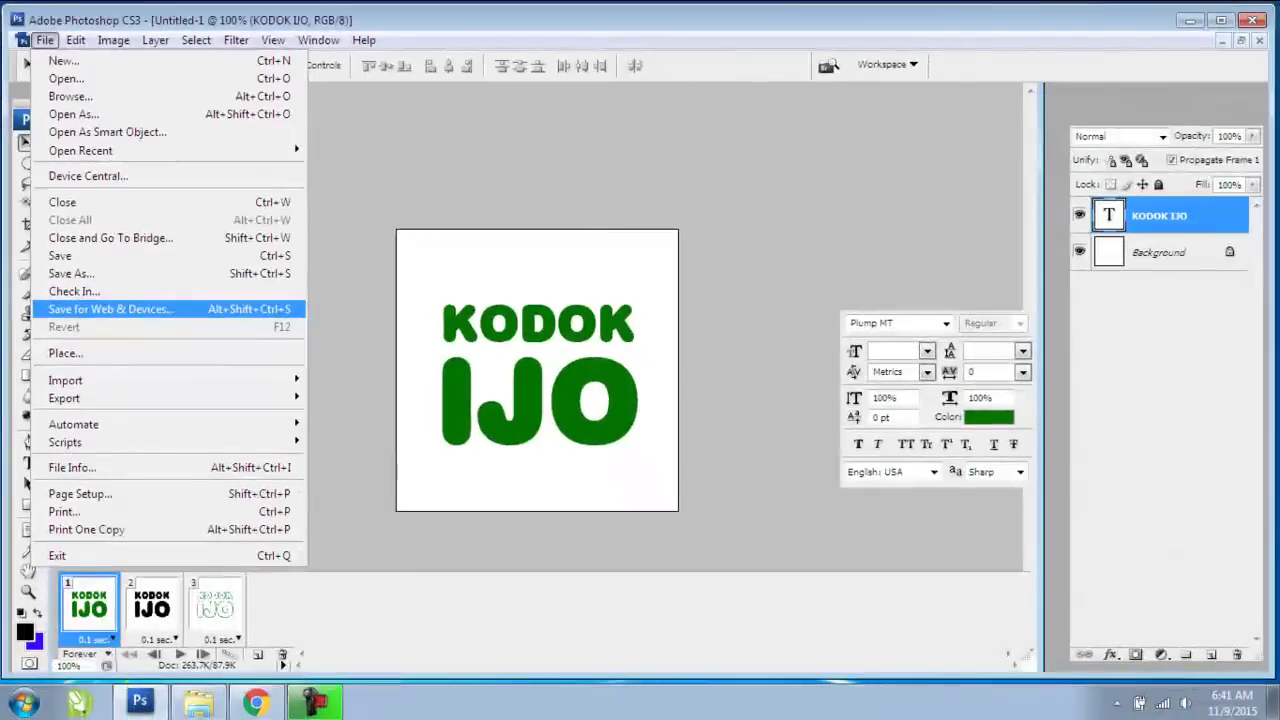
# - In Save for Web & Devices, choose 256 colours and Diffusion dither, then save
pyautogui.click(128, 360)
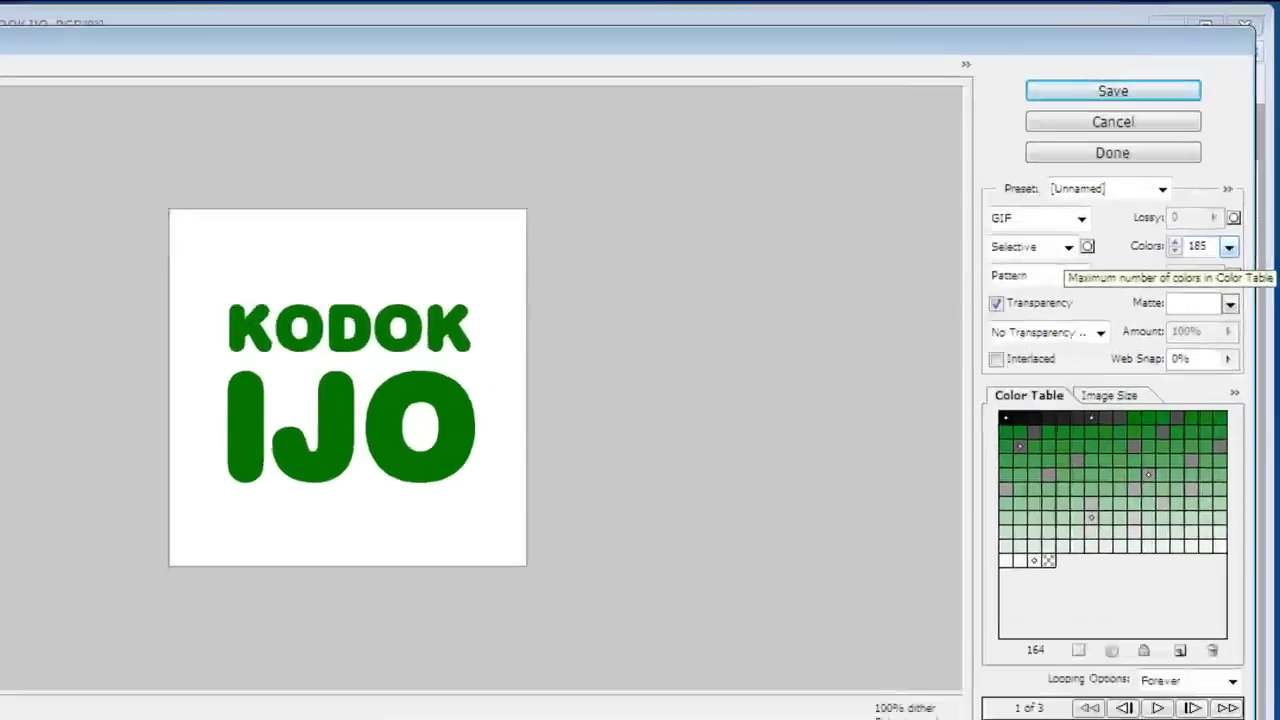
pyautogui.click(1228, 246)
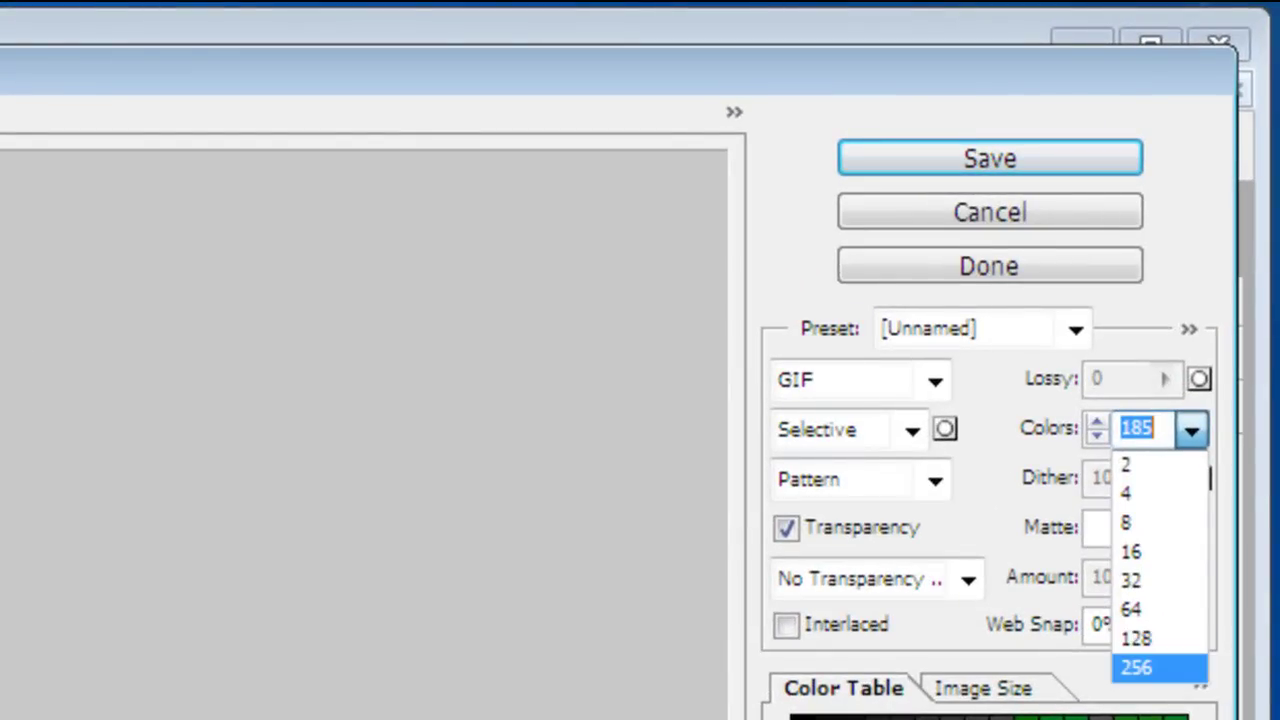
pyautogui.click(1136, 667)
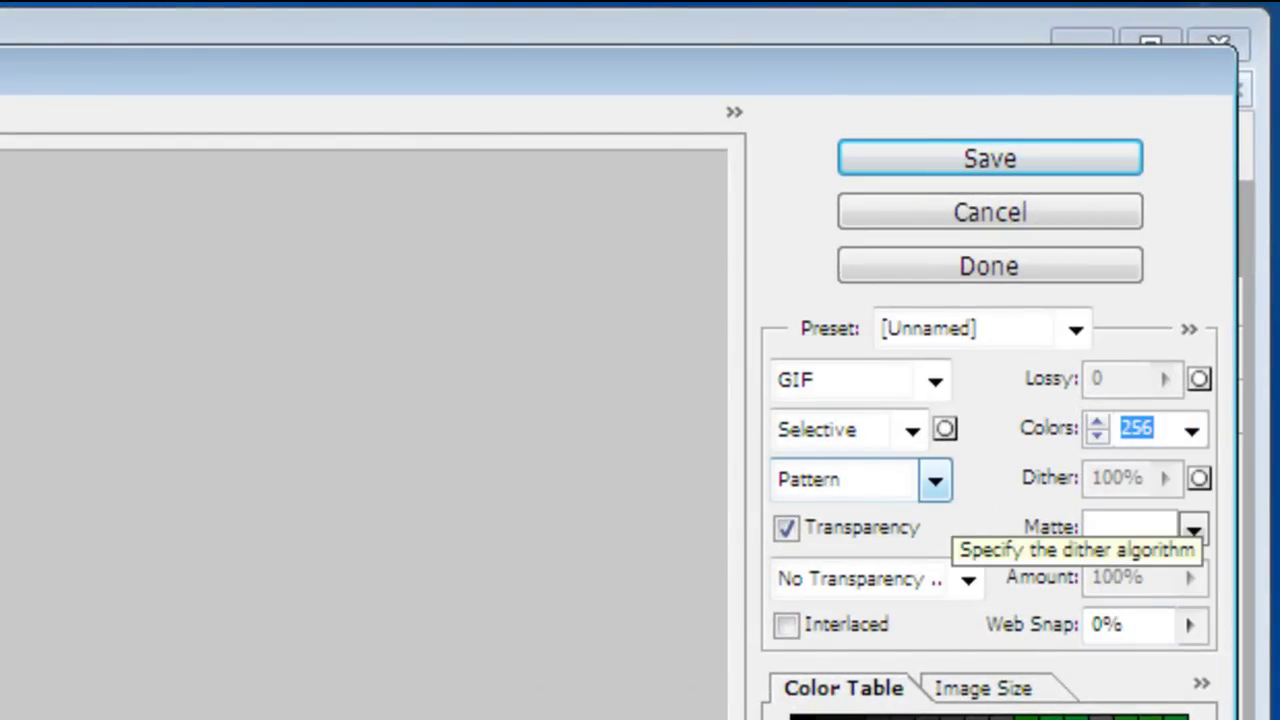
pyautogui.click(935, 480)
pyautogui.click(811, 591)
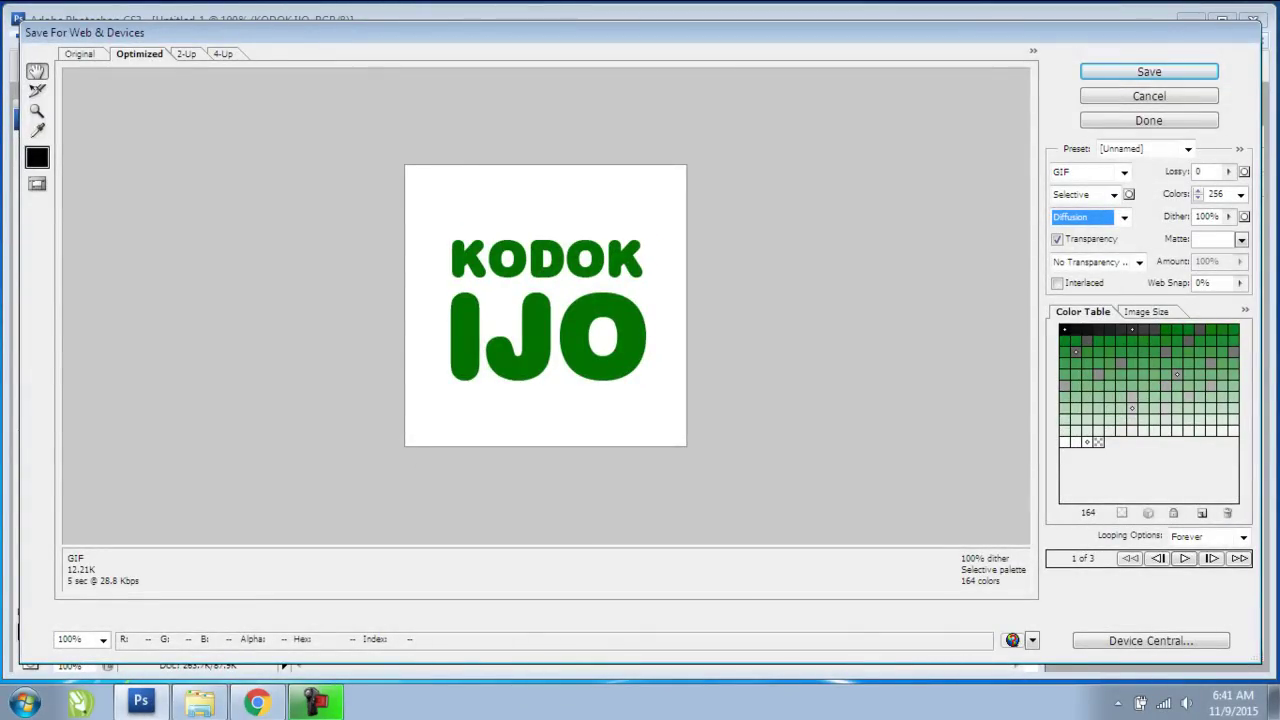
pyautogui.click(1149, 72)
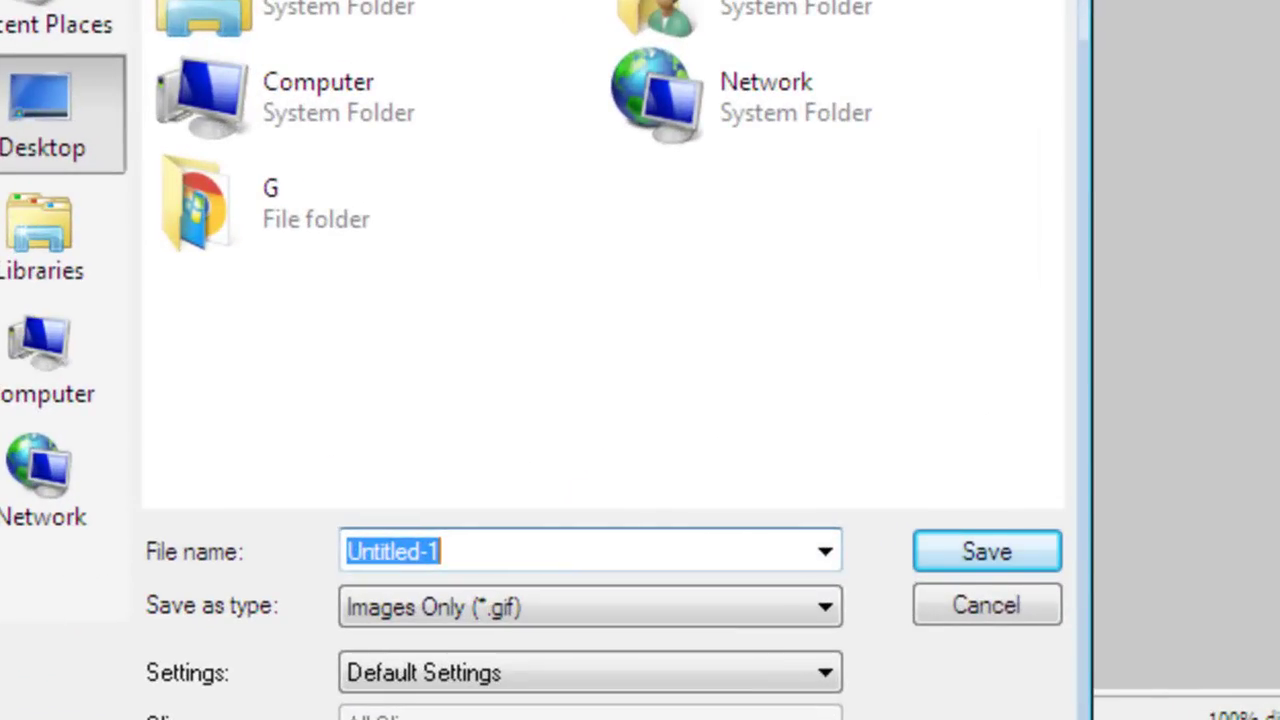
# - Save the optimized GIF to the Desktop as 'KODOK IJO' with the Images Only (*.gif) type
pyautogui.write('KODOK IJO')
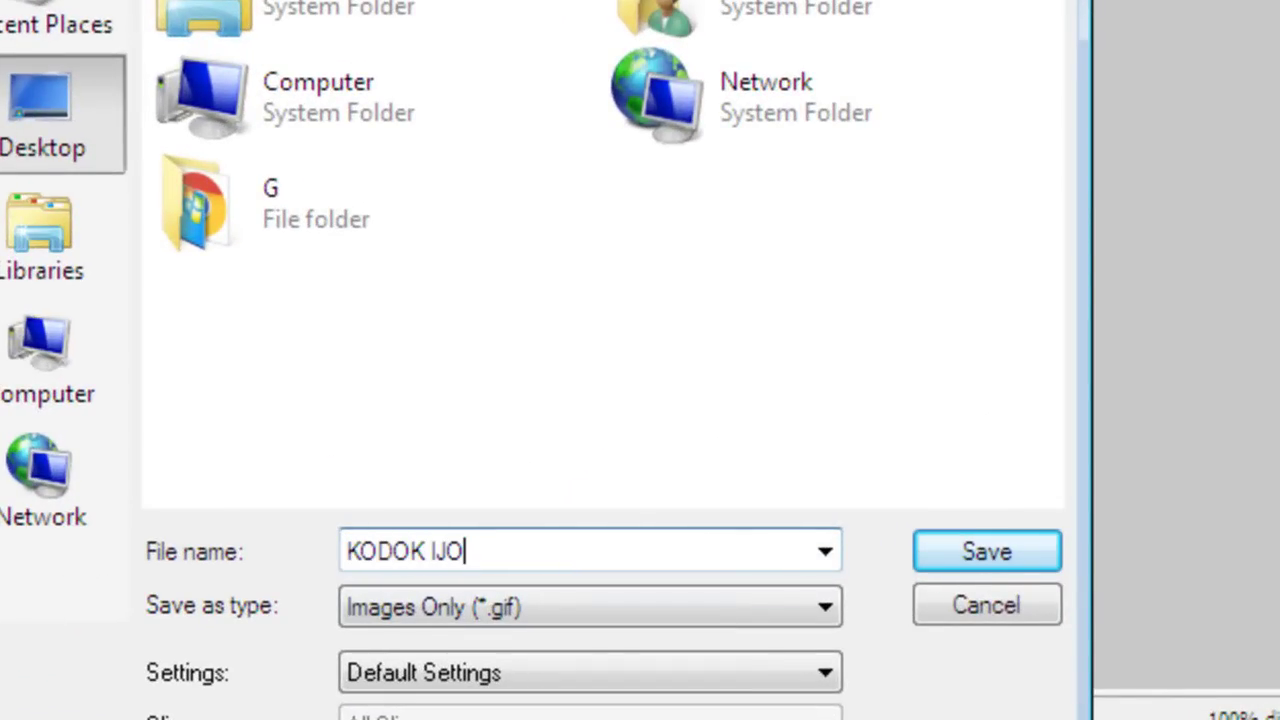
pyautogui.press('Tab')
pyautogui.hotkey('alt', 'Down')
pyautogui.press('Return')
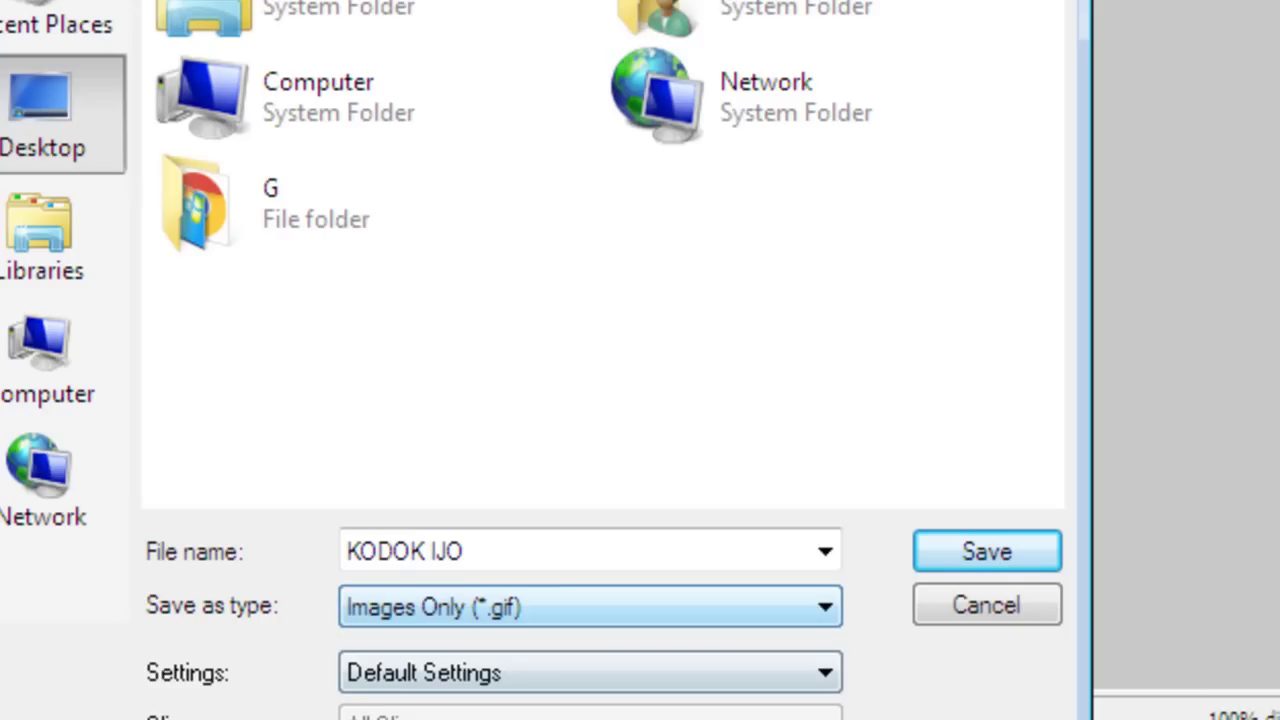
pyautogui.press('Tab')
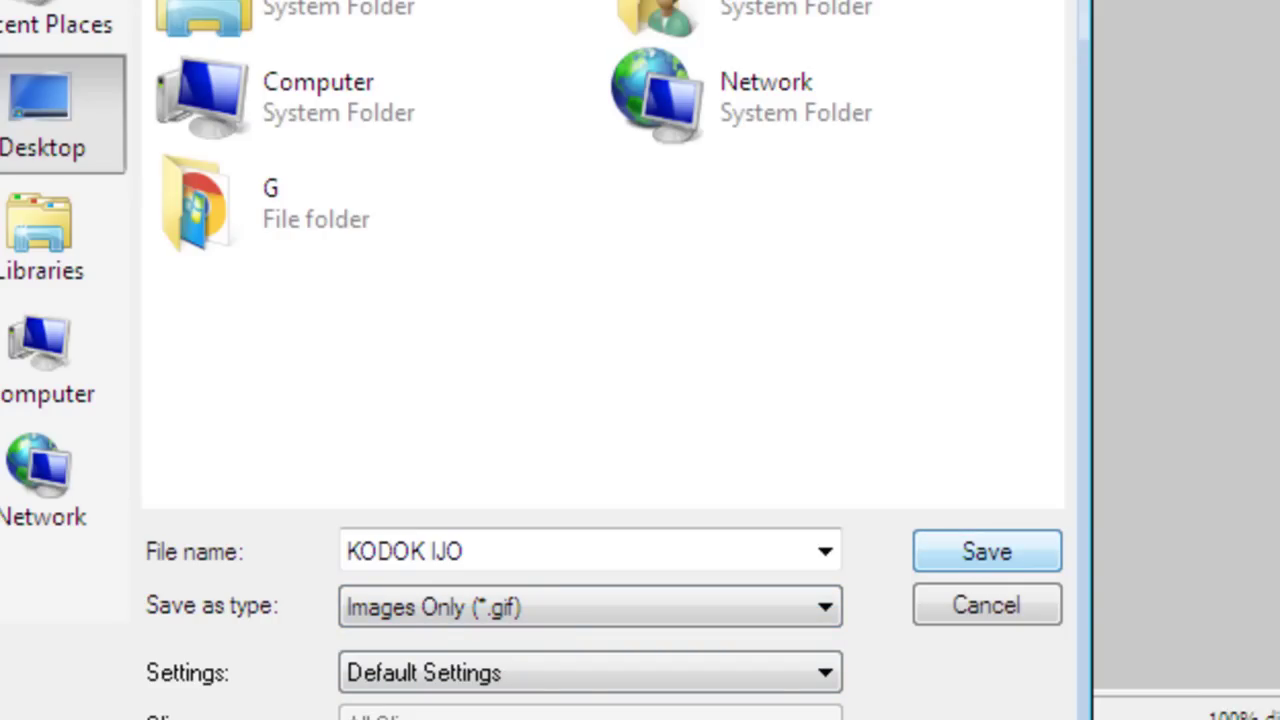
pyautogui.press('Return')
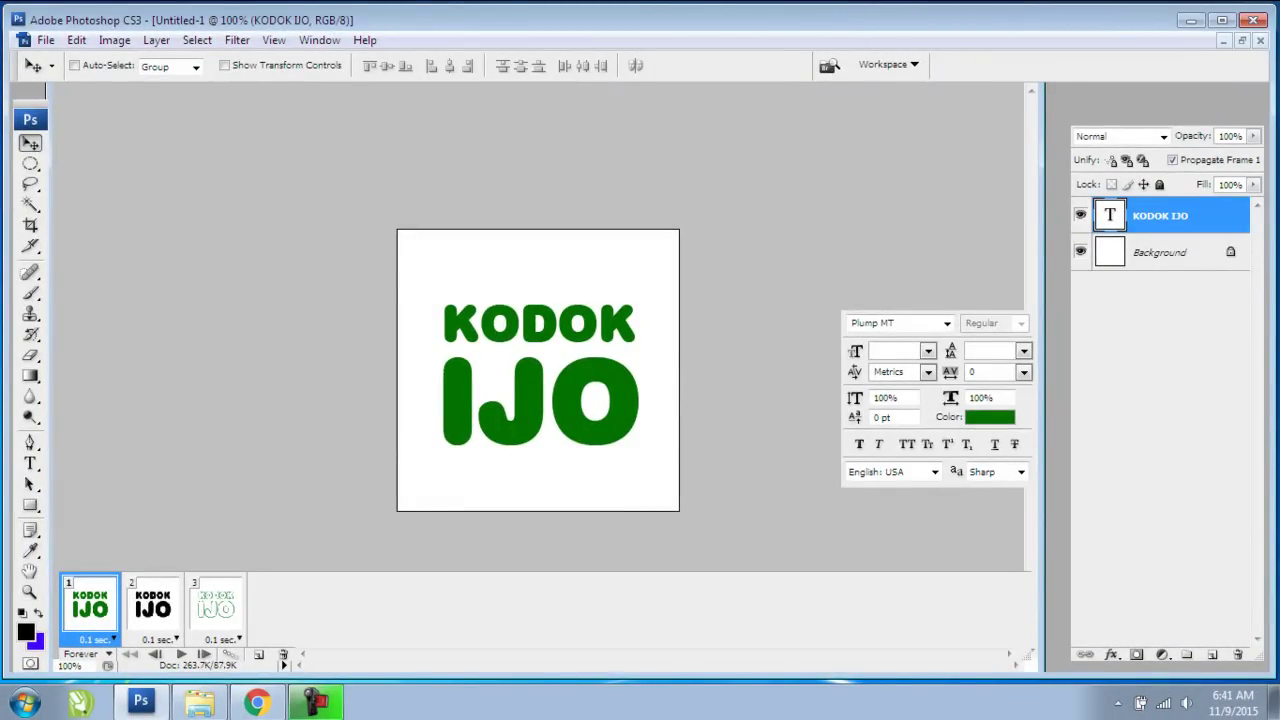
# - Open the KODOK IJO GIF from the desktop in Internet Explorer to watch the three frames, then close it
pyautogui.click(1191, 20)
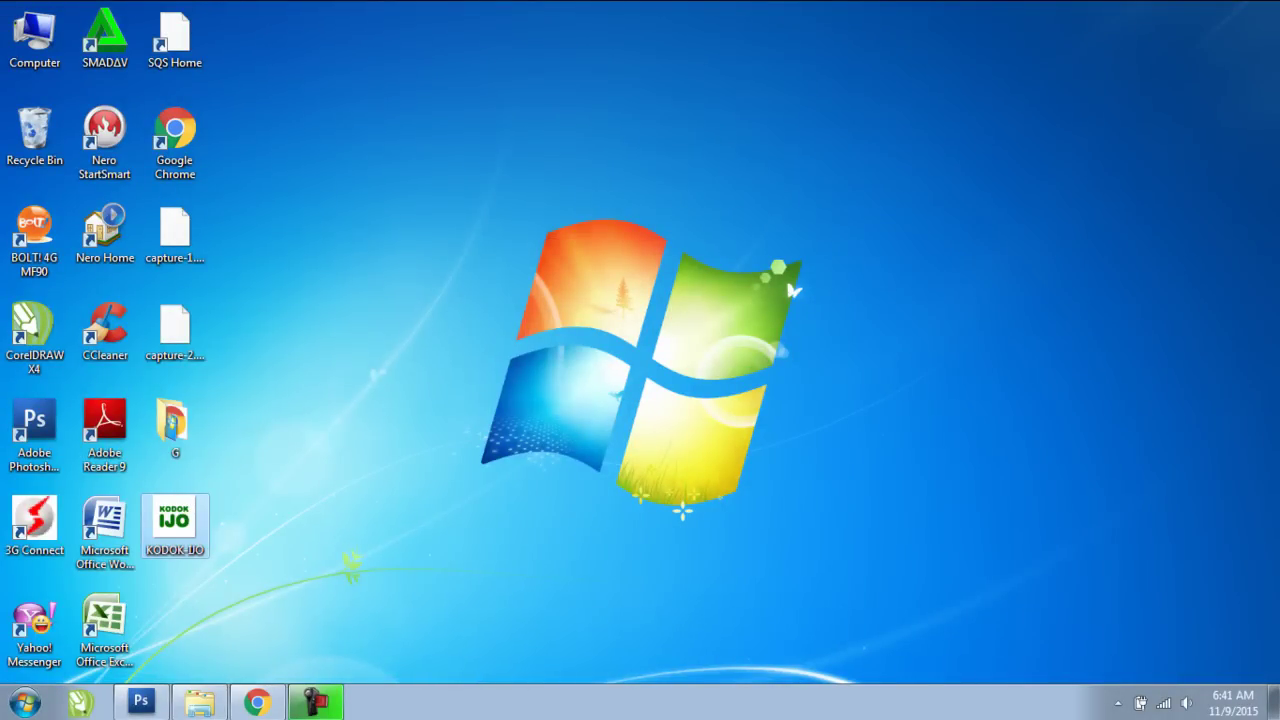
pyautogui.rightClick(173, 525)
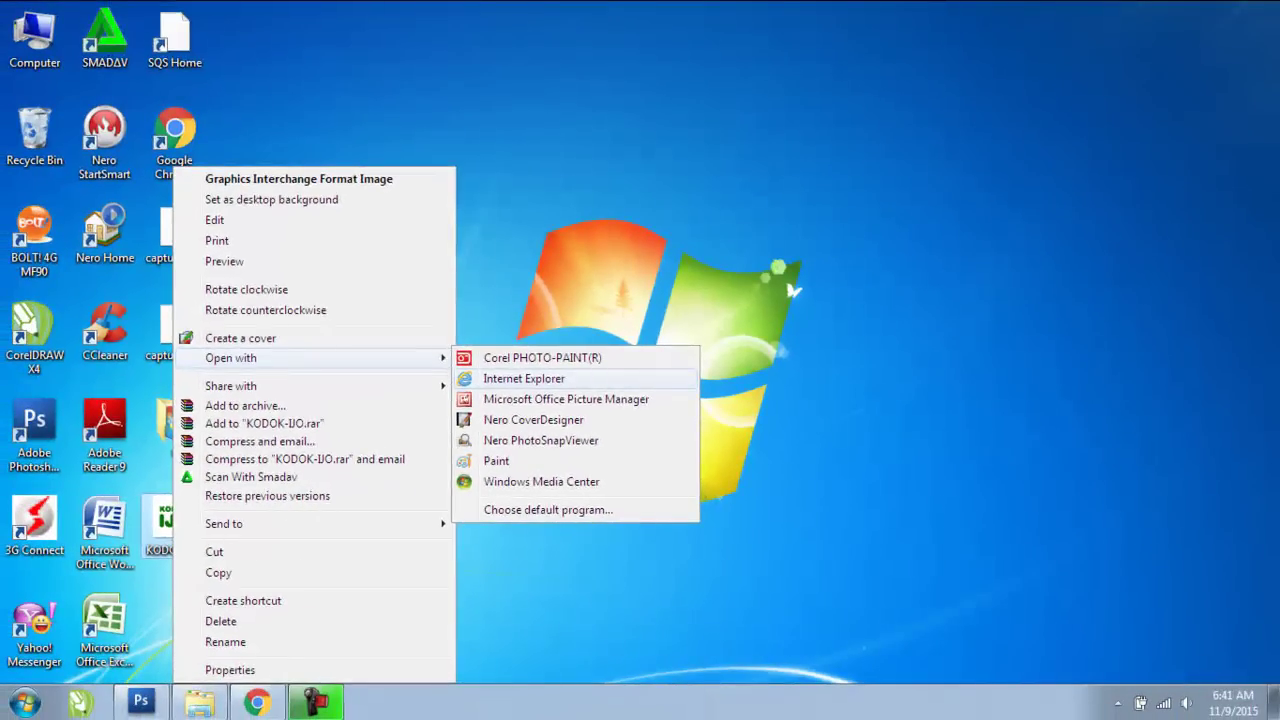
pyautogui.click(667, 313)
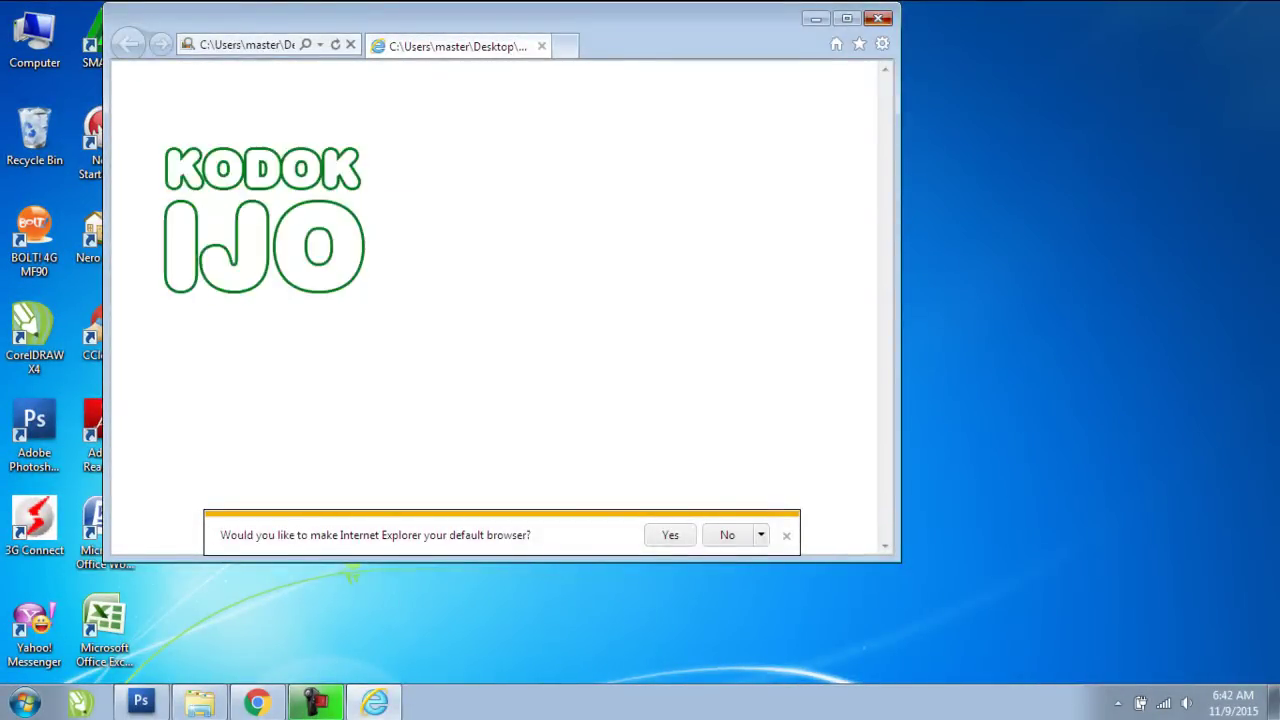
pyautogui.click(878, 18)
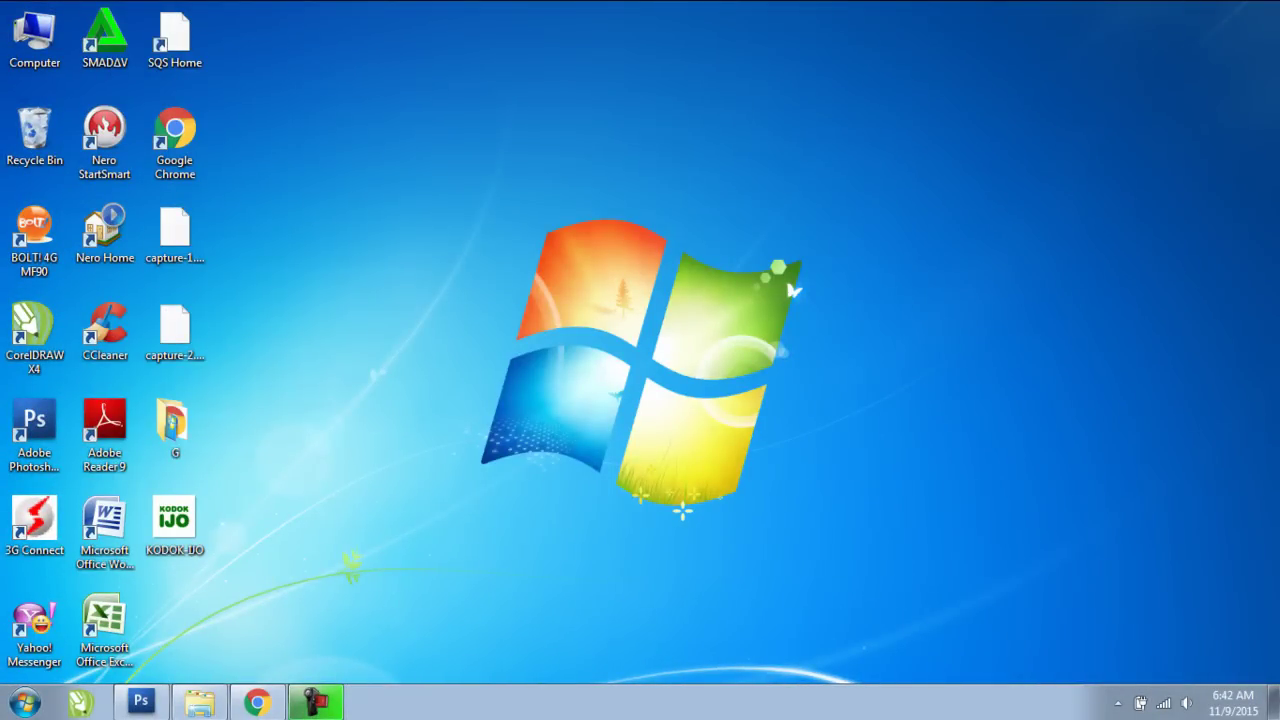